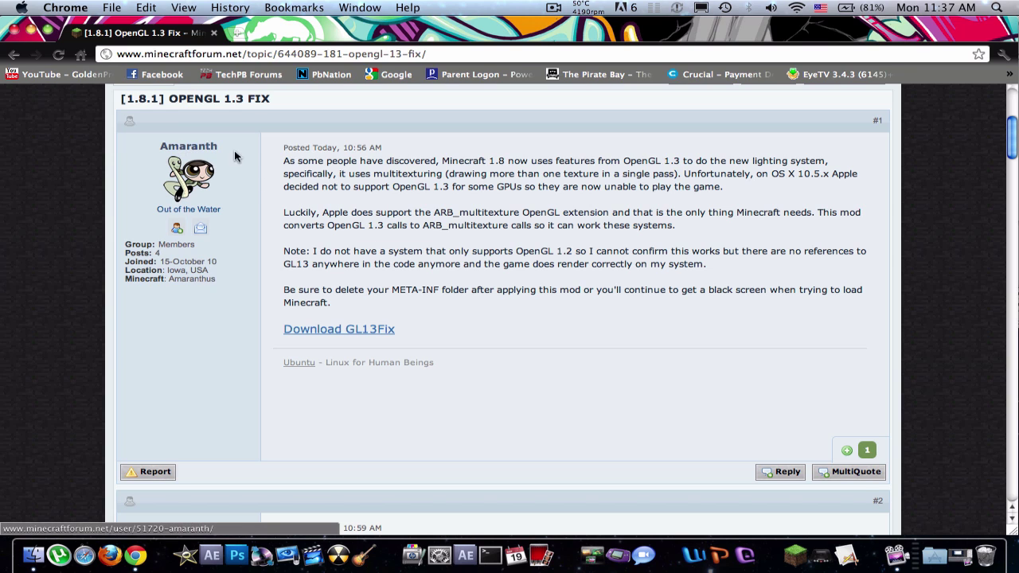
# Minimize Chrome, launch Minecraft from the Dock and log in with the account's username and password
pyautogui.click(30, 30)
pyautogui.click(542, 422)
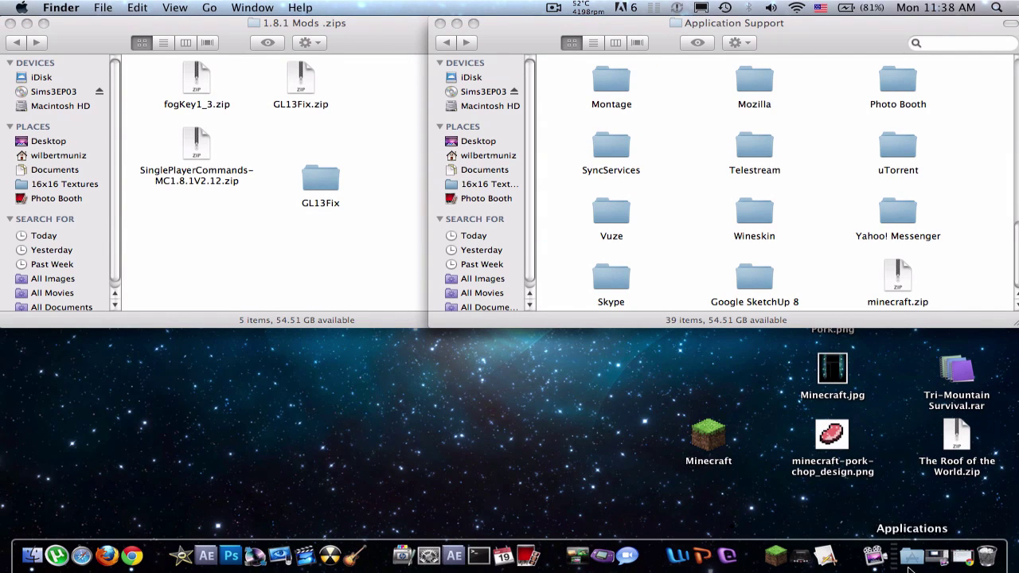
pyautogui.click(792, 555)
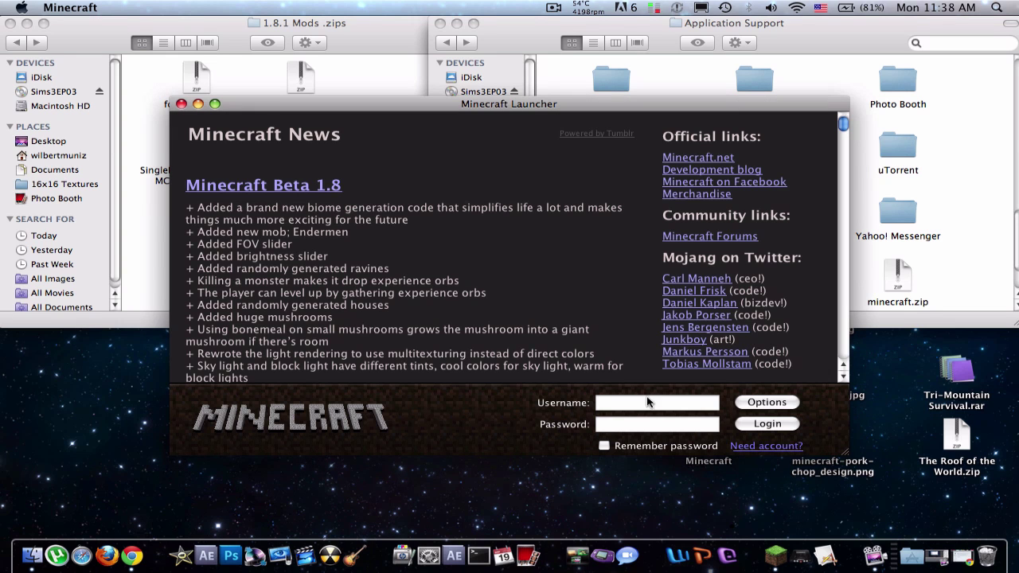
pyautogui.click(628, 404)
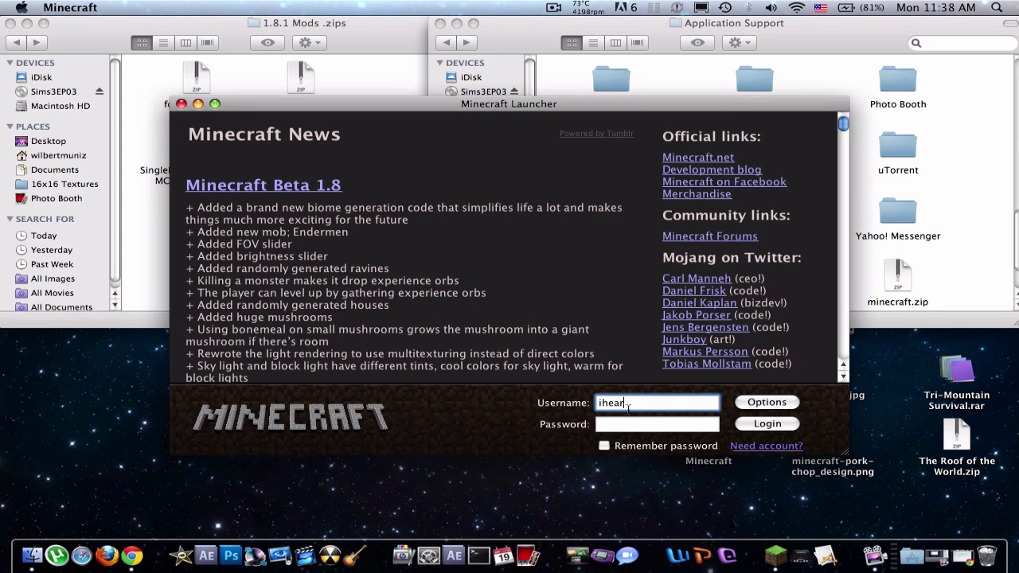
pyautogui.click(633, 422)
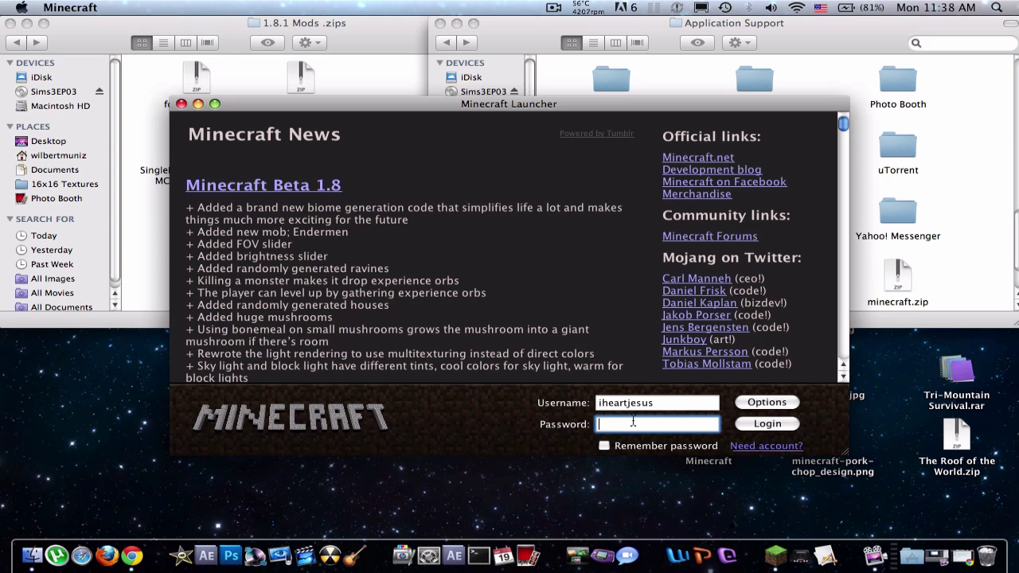
pyautogui.press('Return')
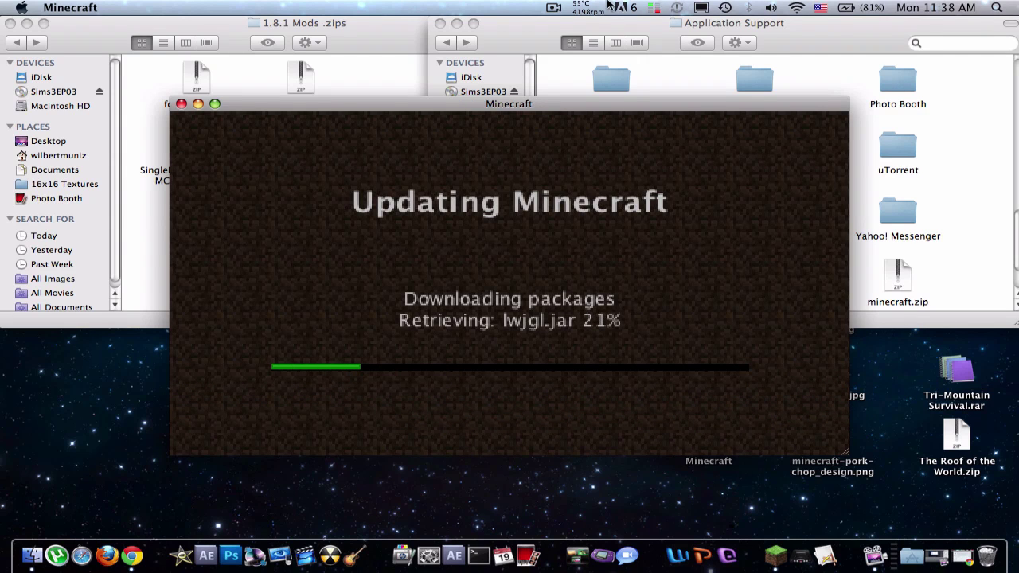
# After the Beta 1.8.1 update, create a new Singleplayer world
pyautogui.click(555, 9)
pyautogui.click(573, 52)
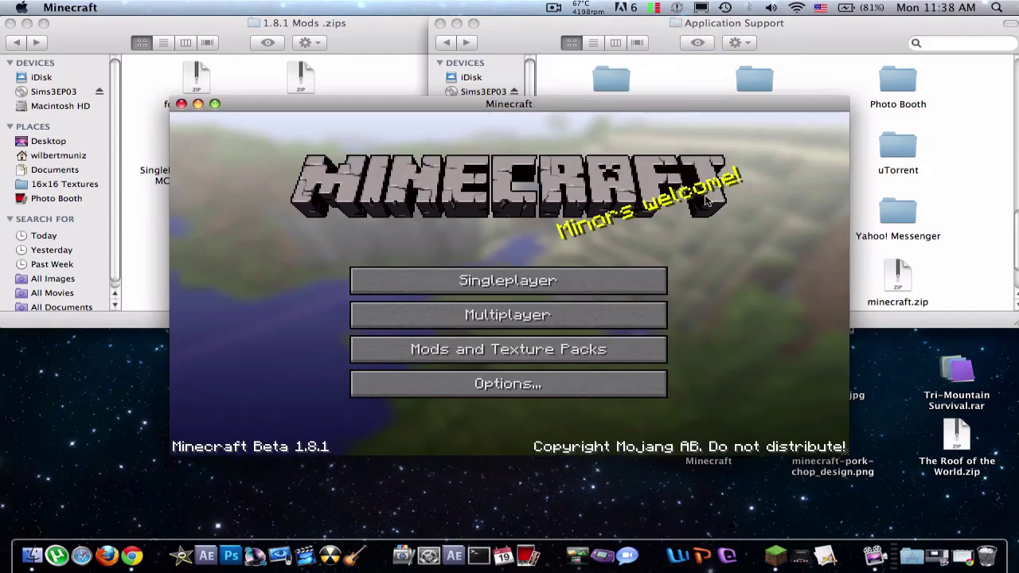
pyautogui.click(553, 281)
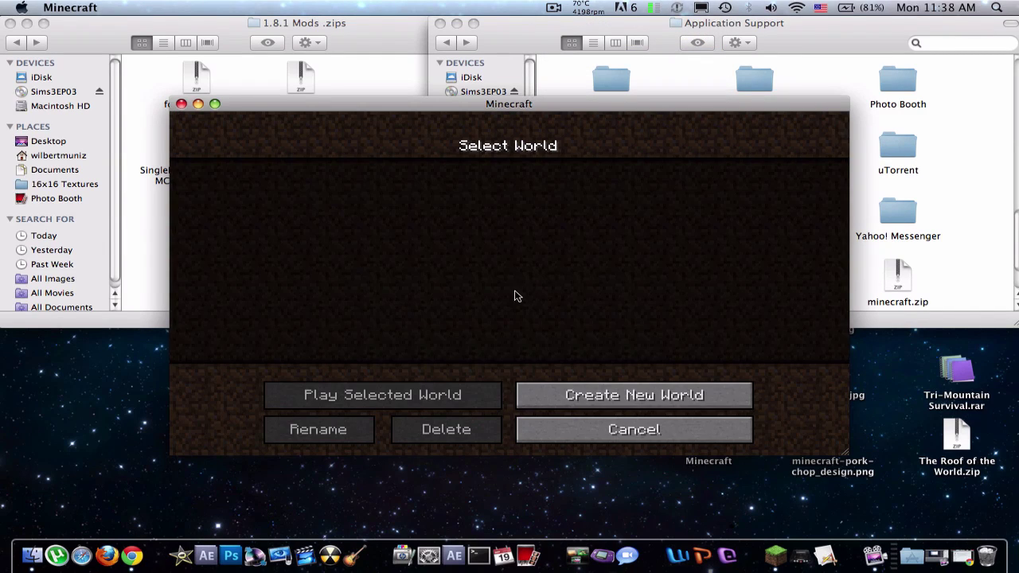
pyautogui.click(646, 395)
pyautogui.click(446, 422)
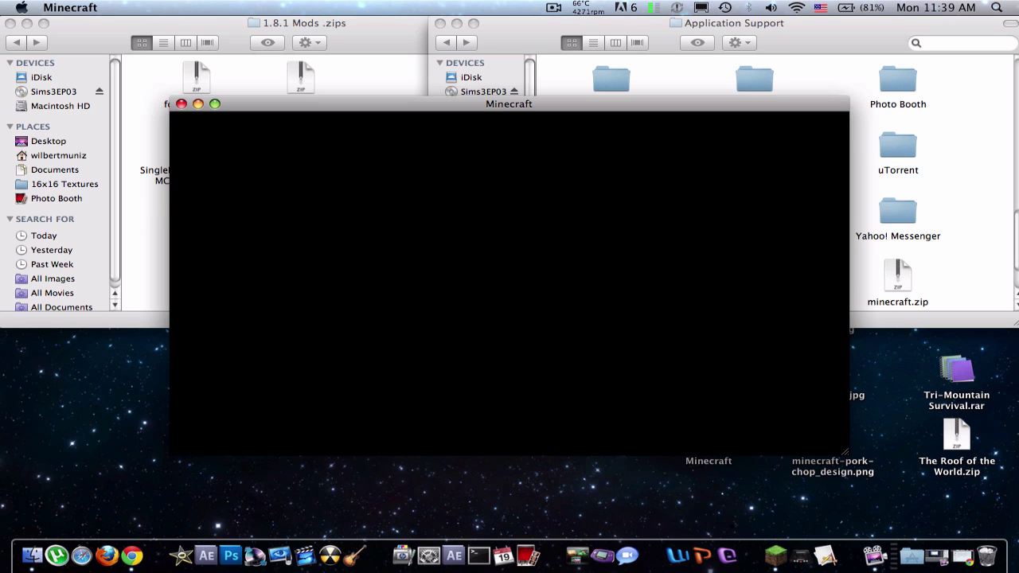
# Close the Minecraft window and open the GL13Fix folder in 1.8.1 Mods .zips
pyautogui.click(181, 104)
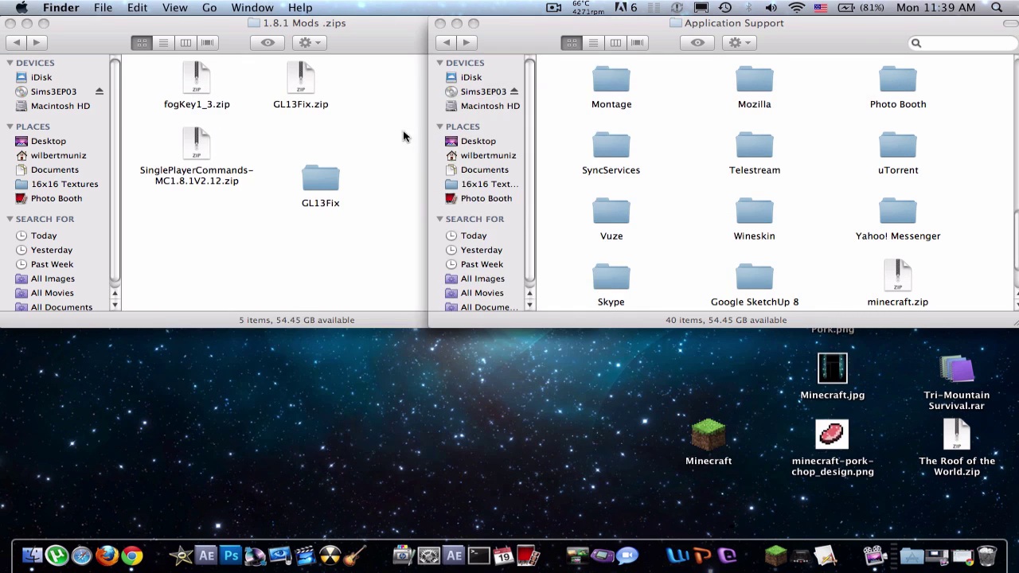
pyautogui.click(402, 137)
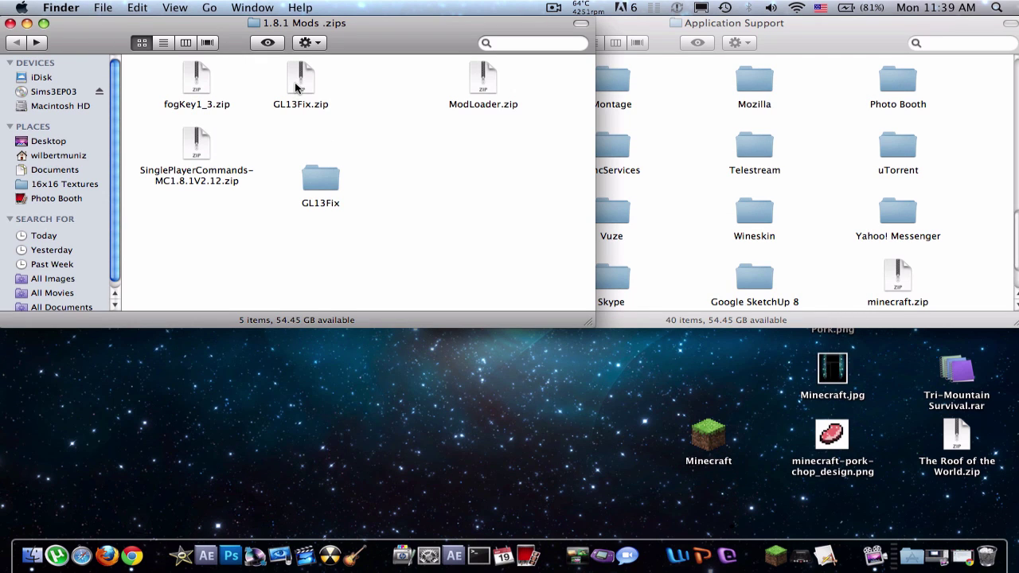
pyautogui.doubleClick(311, 173)
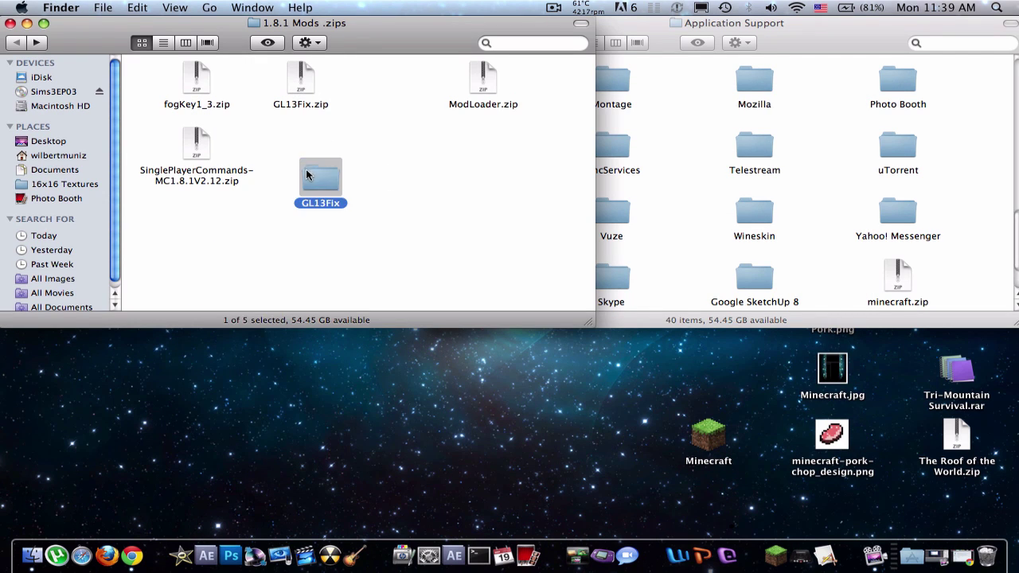
# In the other Finder window, navigate to Library/Application Support/minecraft/bin
pyautogui.click(633, 195)
pyautogui.scroll(-3, 653, 239)
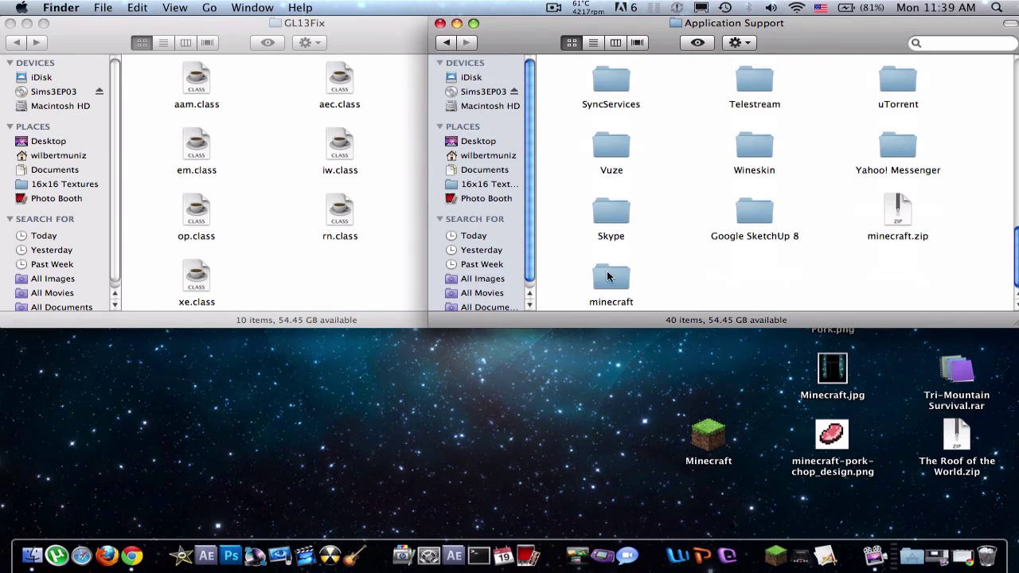
pyautogui.doubleClick(610, 275)
pyautogui.click(447, 42)
pyautogui.click(447, 42)
pyautogui.click(446, 42)
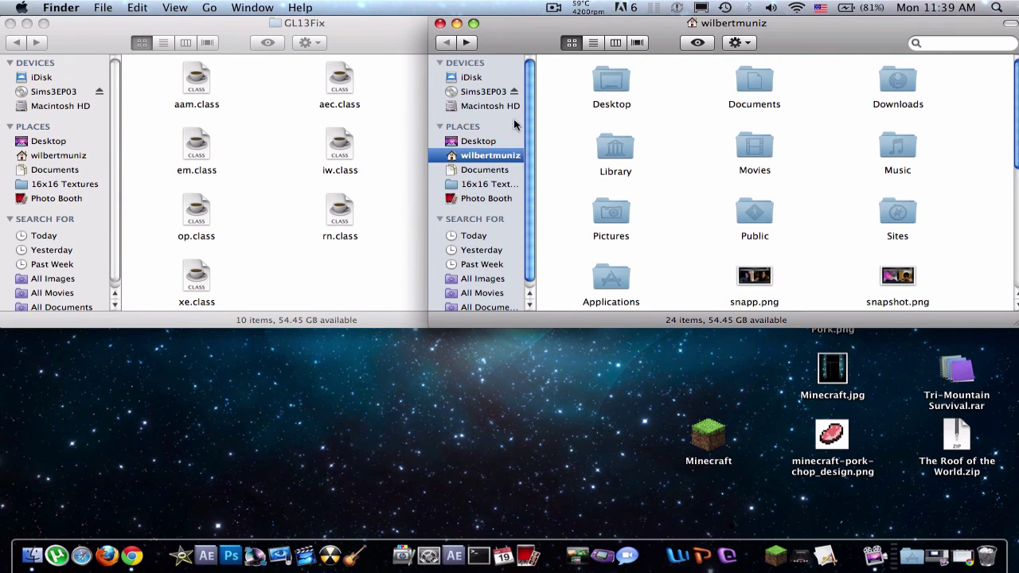
pyautogui.doubleClick(615, 148)
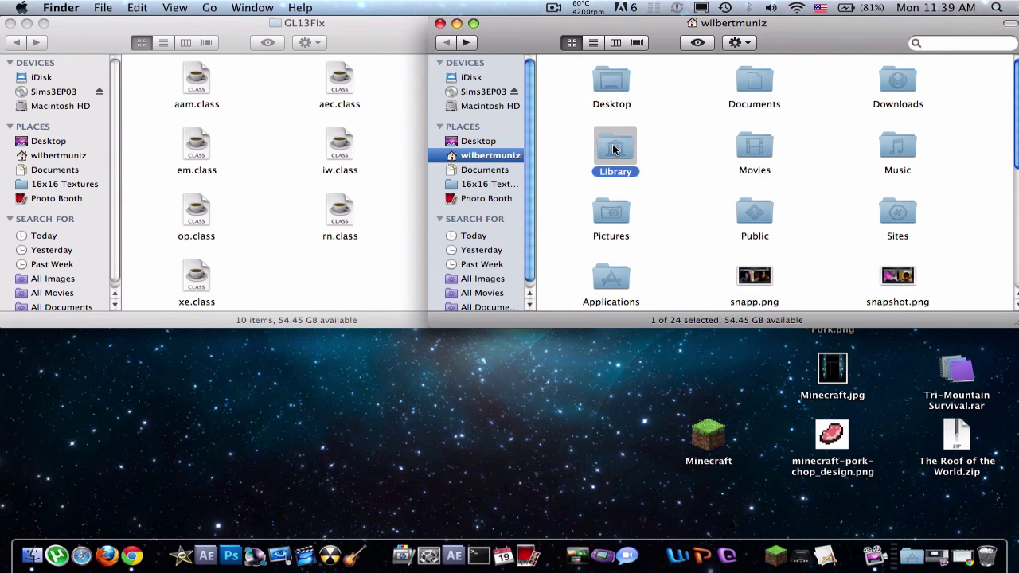
pyautogui.click(738, 91)
pyautogui.doubleClick(737, 90)
pyautogui.scroll(-10, 706, 148)
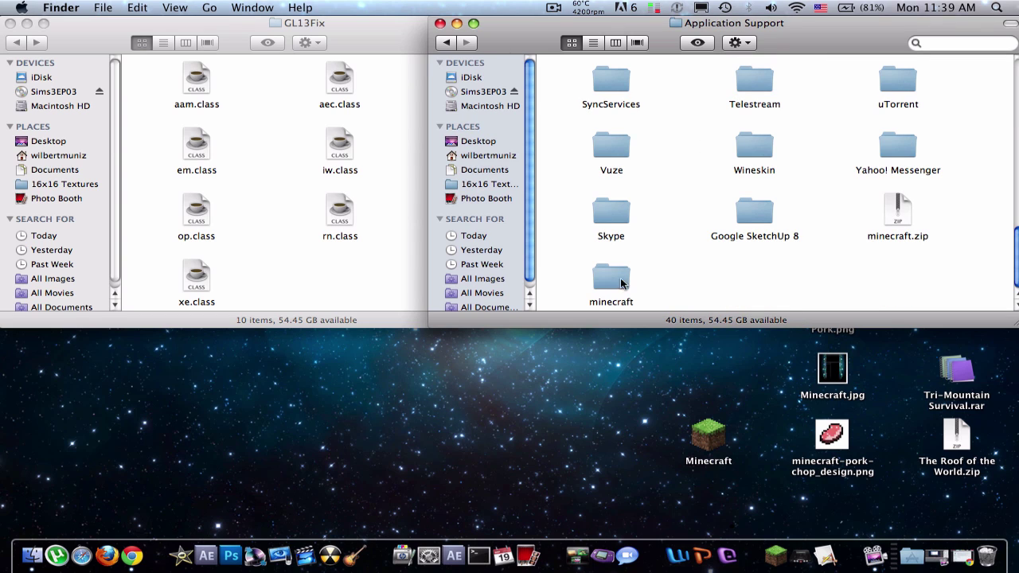
pyautogui.click(615, 277)
pyautogui.doubleClick(616, 277)
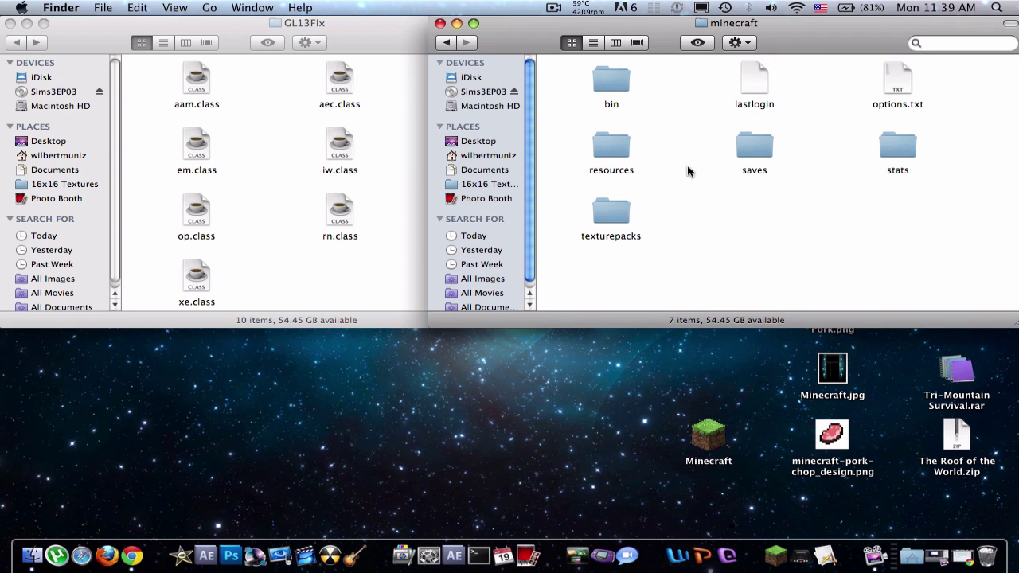
pyautogui.doubleClick(603, 76)
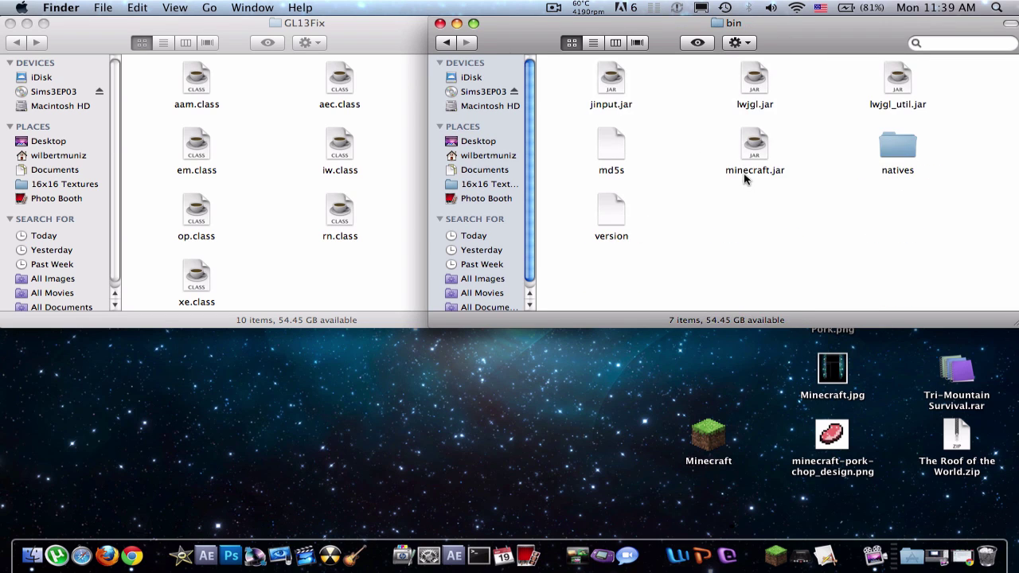
# Compress minecraft.jar, extract the zip, and trash the original jar and its zip
pyautogui.rightClick(746, 140)
pyautogui.click(809, 217)
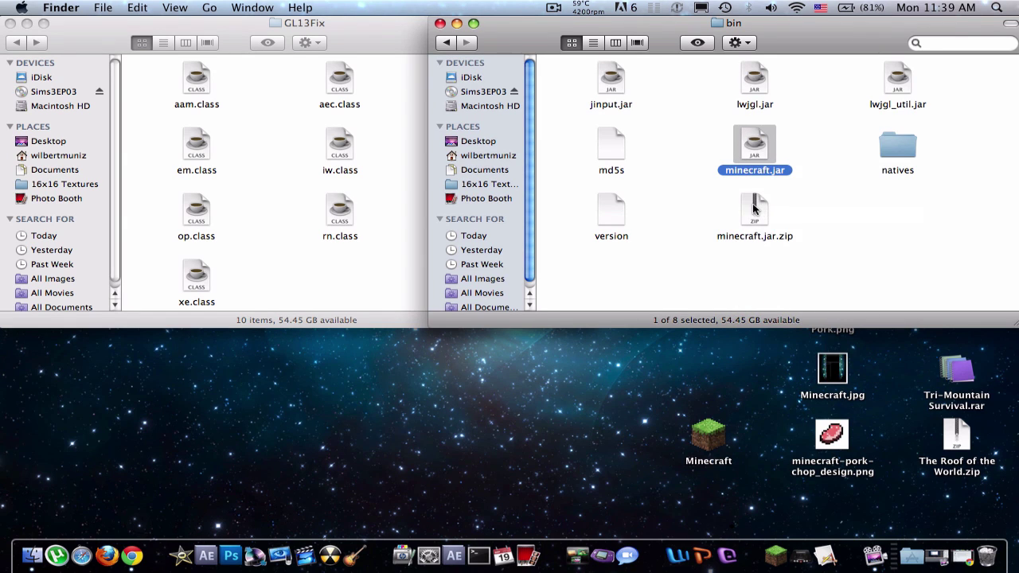
pyautogui.doubleClick(755, 208)
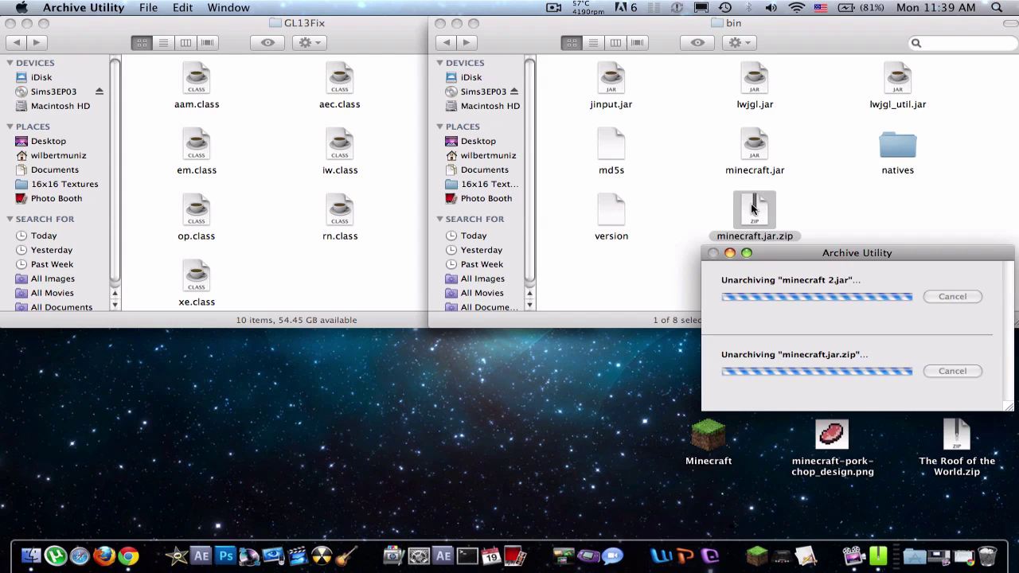
pyautogui.moveTo(789, 132); pyautogui.dragTo(997, 562)
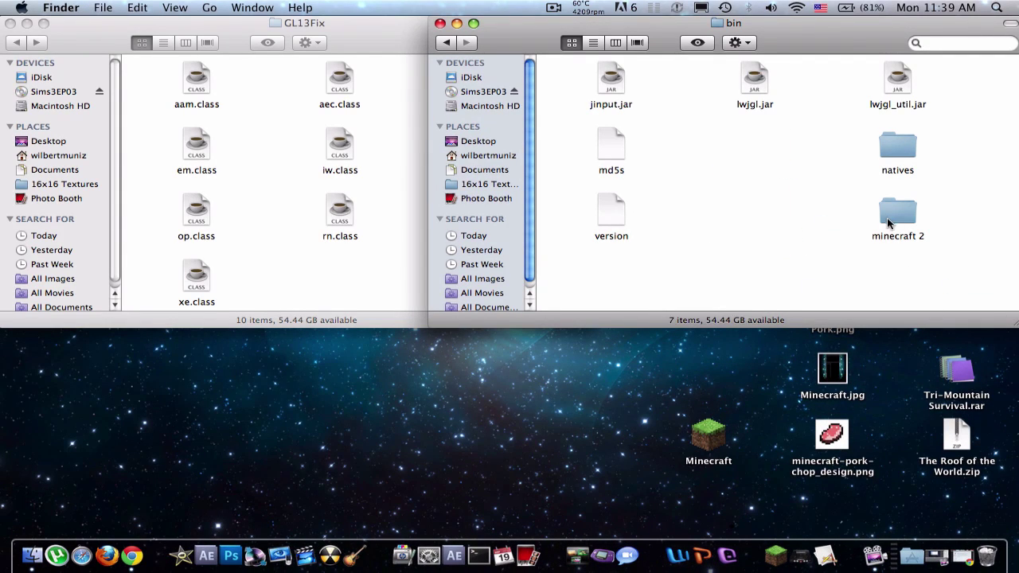
# Rename the 'minecraft 2' folder to minecraft.jar, keep the .jar extension, and place it beside md5s
pyautogui.click(889, 221)
pyautogui.press('Return')
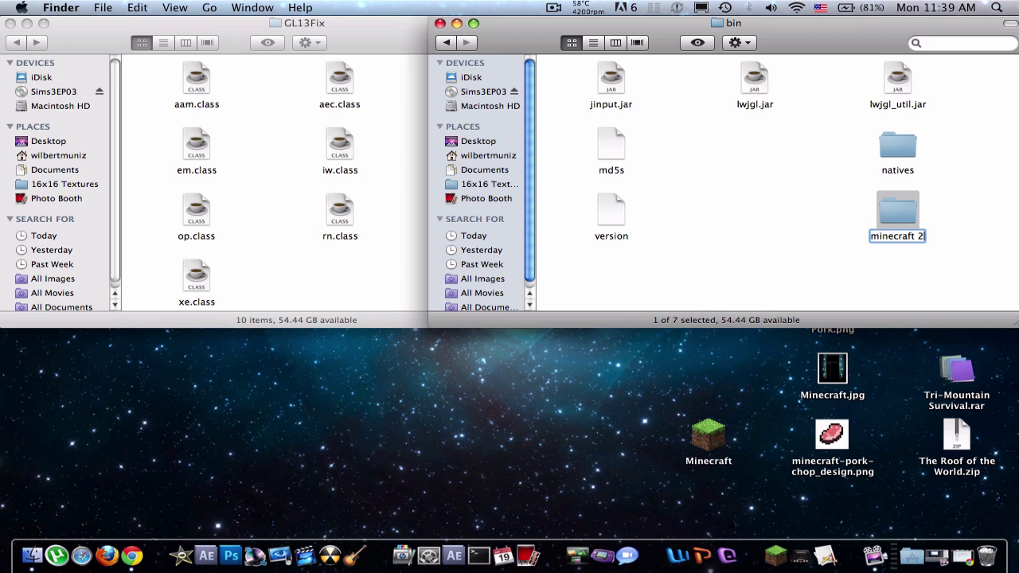
pyautogui.write('minecraft.jar')
pyautogui.press('Return')
pyautogui.click(651, 200)
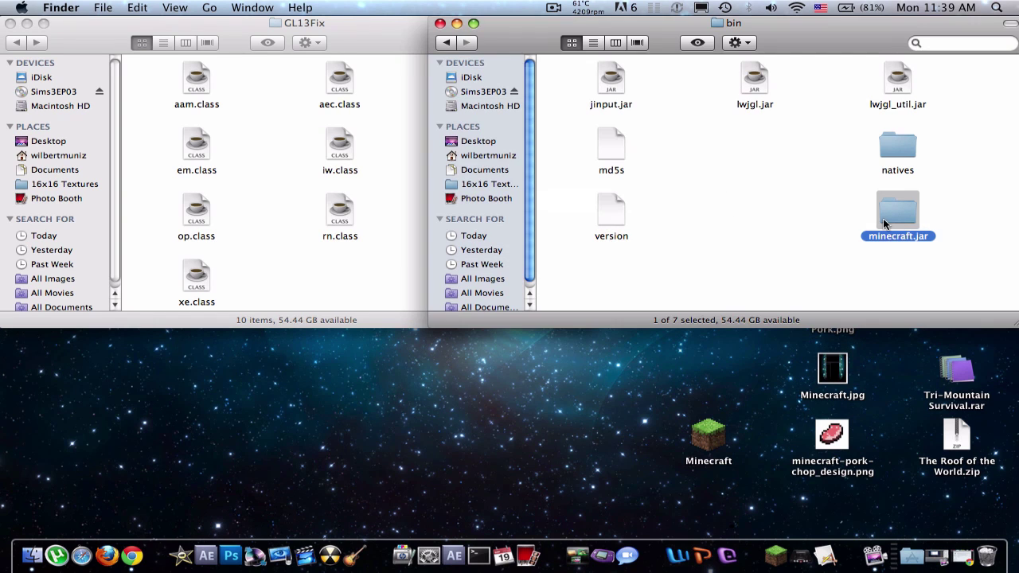
pyautogui.moveTo(897, 211); pyautogui.dragTo(748, 155)
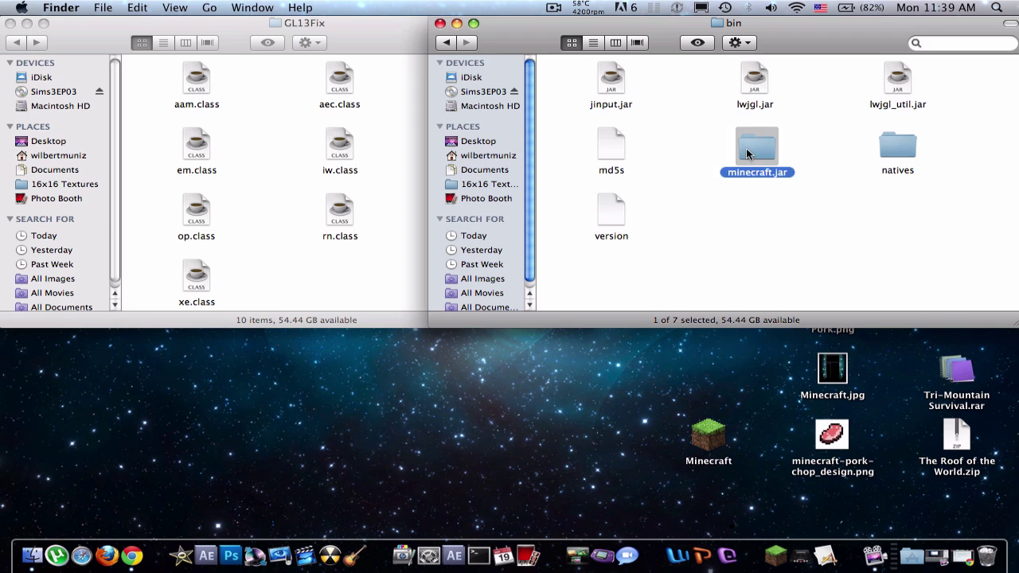
# In the minecraft.jar folder, arrange items by Kind and trash the META-INF folder
pyautogui.doubleClick(747, 153)
pyautogui.scroll(-2, 637, 209)
pyautogui.rightClick(678, 203)
pyautogui.moveTo(744, 295)
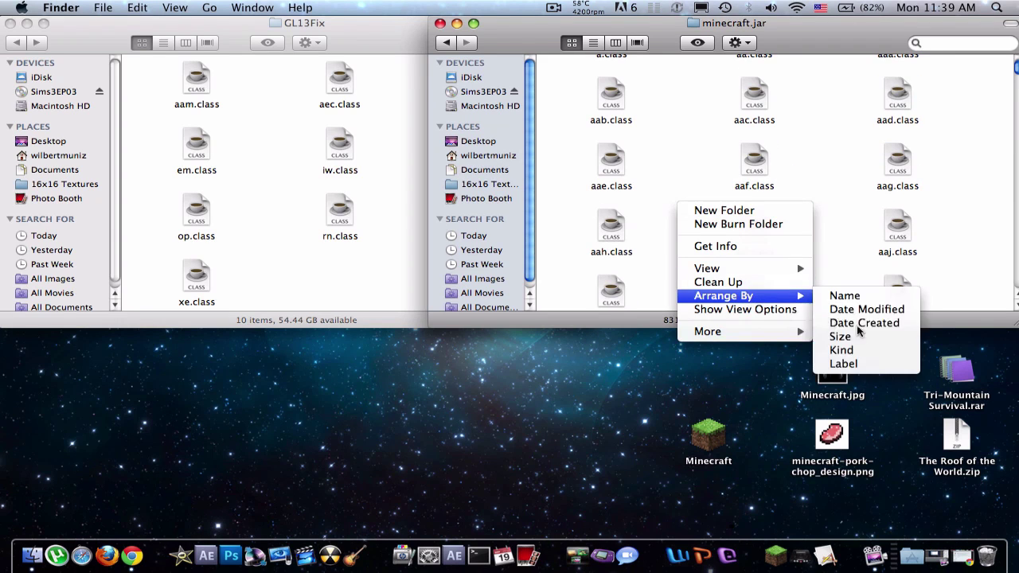
pyautogui.click(872, 349)
pyautogui.scroll(-3, 684, 262)
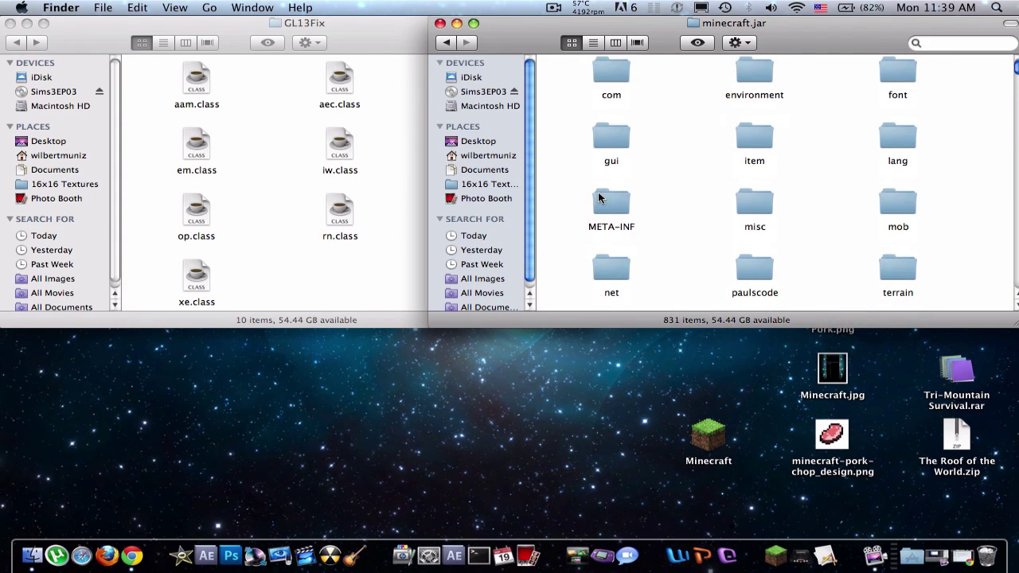
pyautogui.moveTo(599, 198); pyautogui.dragTo(985, 556)
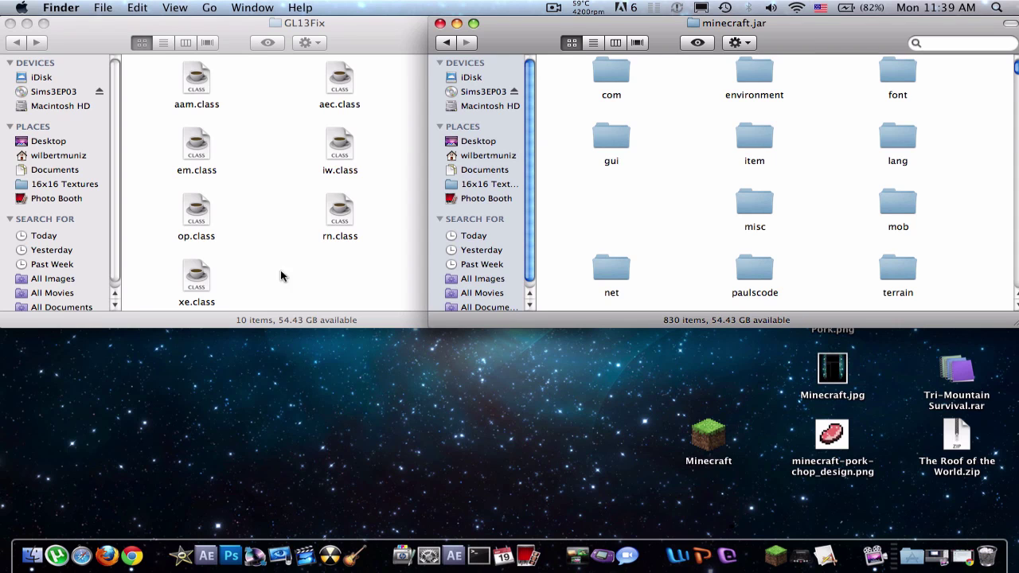
# Move all ten GL13Fix class files into minecraft.jar, replacing the existing ones for all
pyautogui.click(311, 280)
pyautogui.moveTo(144, 63); pyautogui.dragTo(537, 297)
pyautogui.moveTo(480, 212); pyautogui.dragTo(665, 191)
pyautogui.click(519, 79)
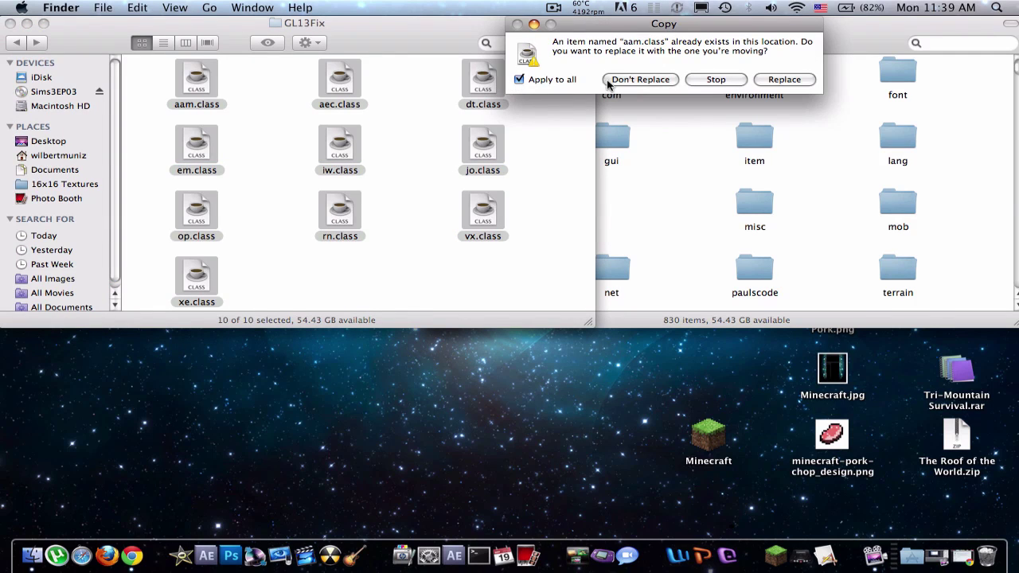
pyautogui.click(786, 84)
pyautogui.click(786, 154)
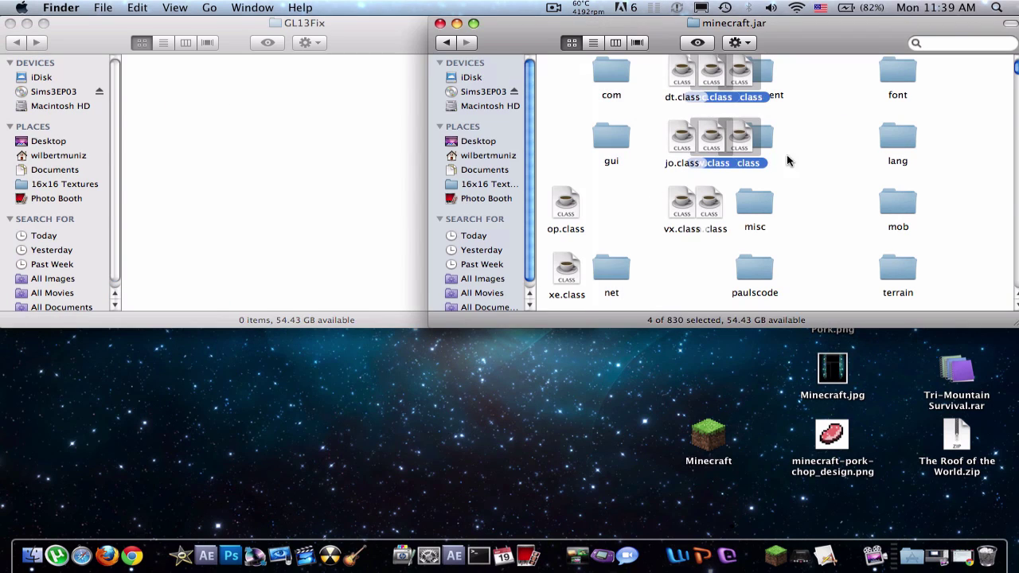
# Re-sort minecraft.jar contents by Kind and relaunch Minecraft from the Dock
pyautogui.rightClick(643, 203)
pyautogui.moveTo(692, 293)
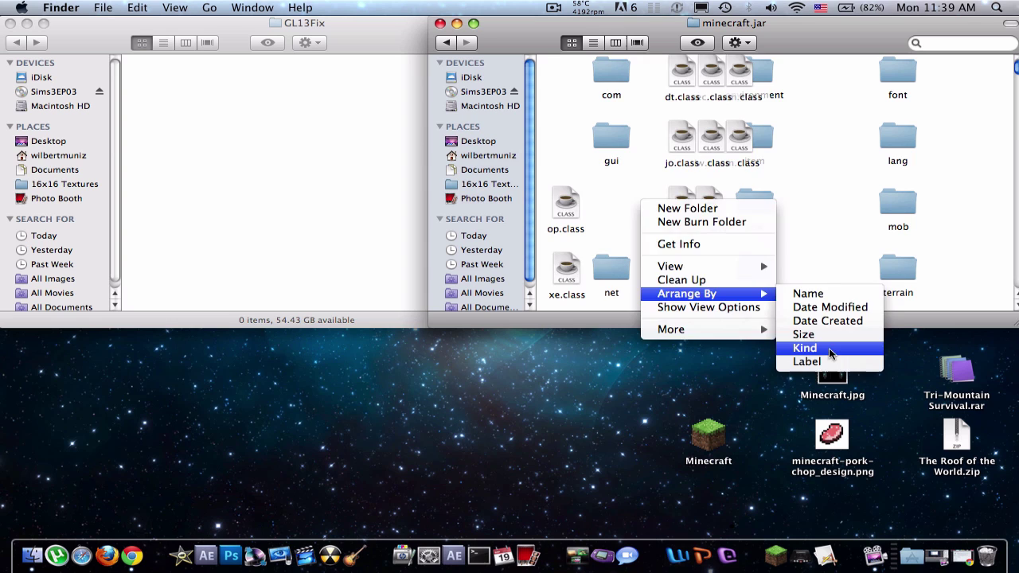
pyautogui.click(802, 346)
pyautogui.scroll(-3, 709, 250)
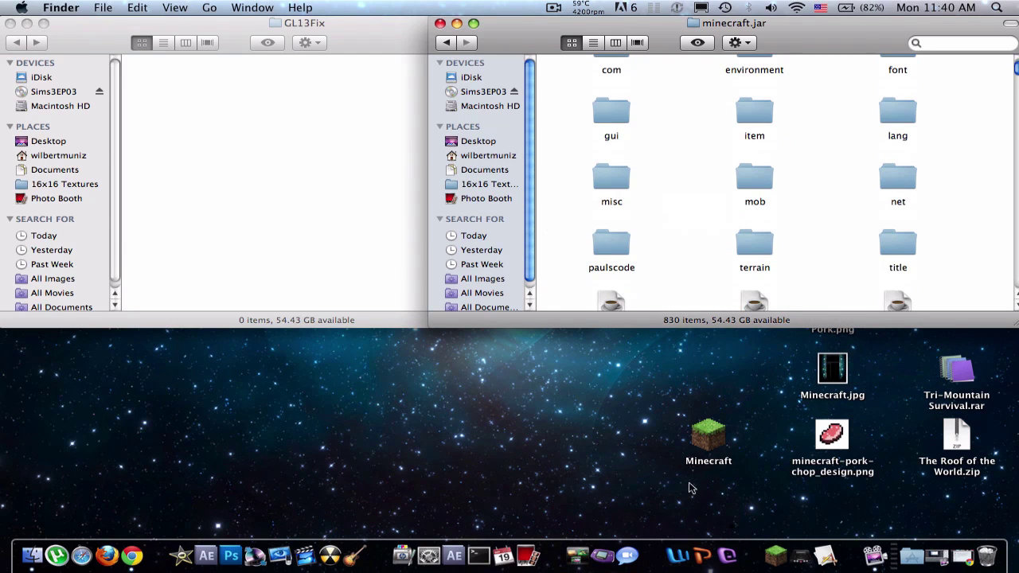
pyautogui.click(588, 436)
pyautogui.click(777, 555)
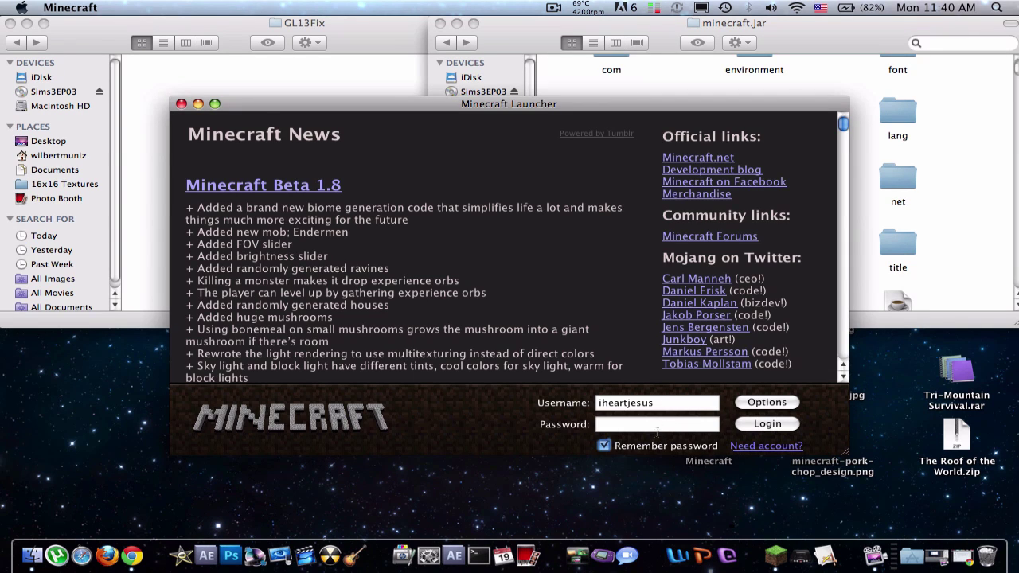
# Log in with the account password, and take the mods window back to 1.8.1 Mods .zips
pyautogui.click(658, 426)
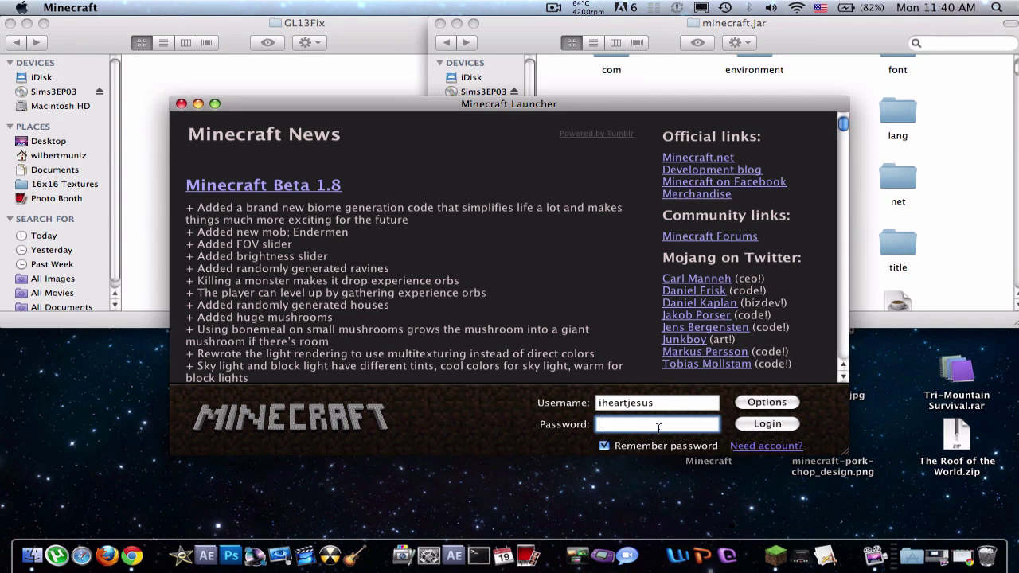
pyautogui.press('Return')
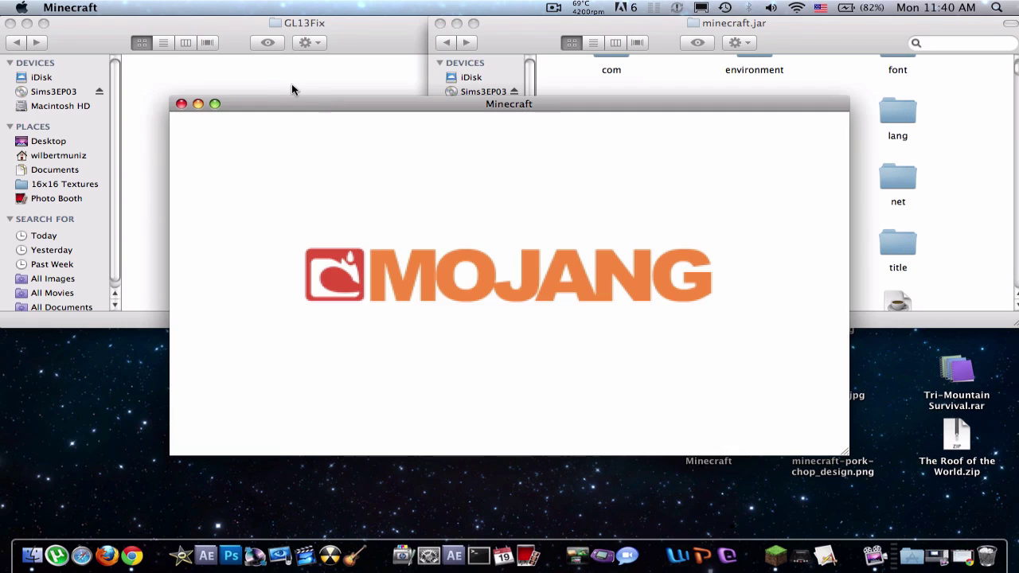
pyautogui.click(278, 87)
pyautogui.click(16, 42)
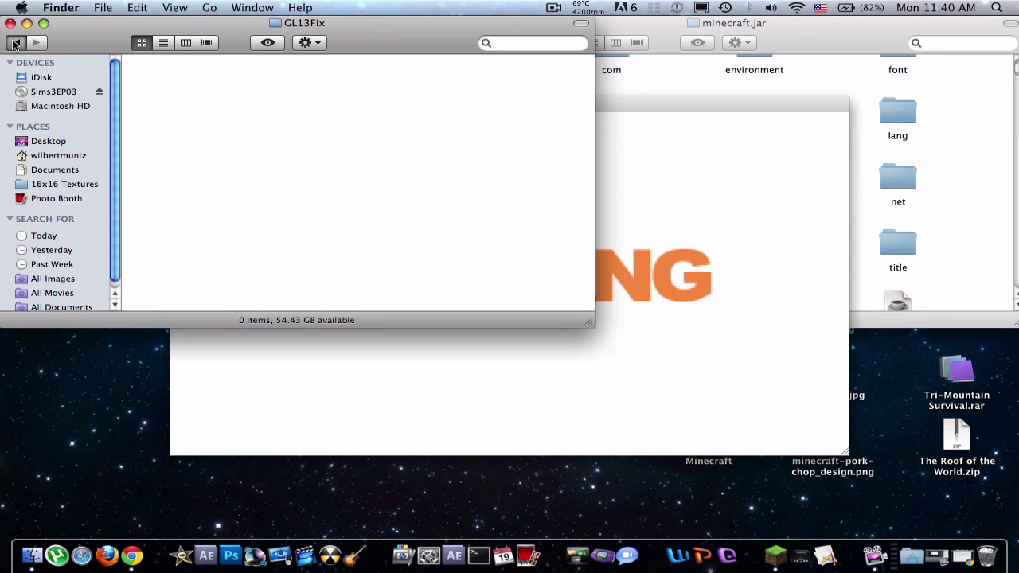
# Load and play the New World save from the Singleplayer list
pyautogui.click(723, 269)
pyautogui.click(478, 280)
pyautogui.click(413, 237)
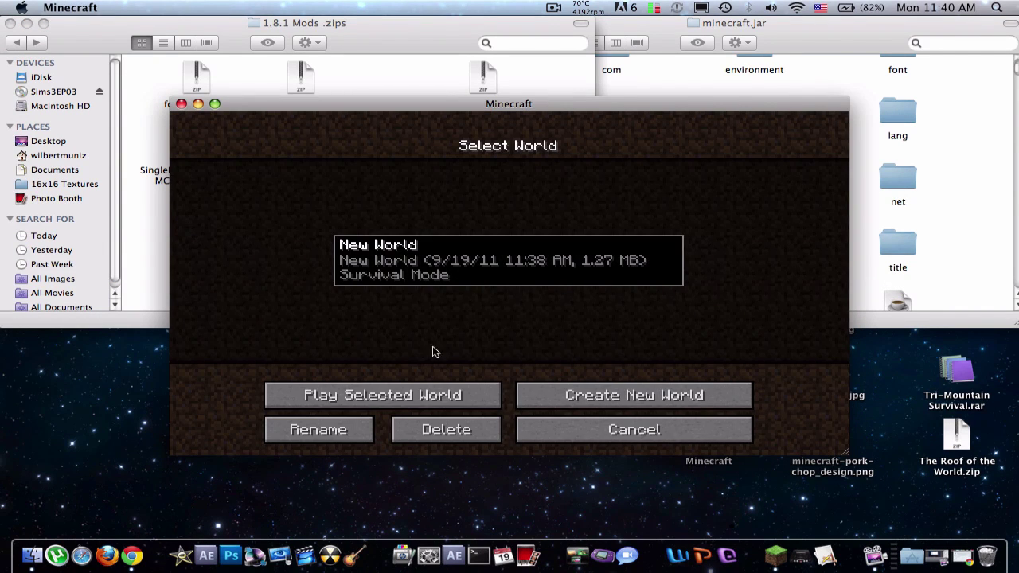
pyautogui.click(440, 388)
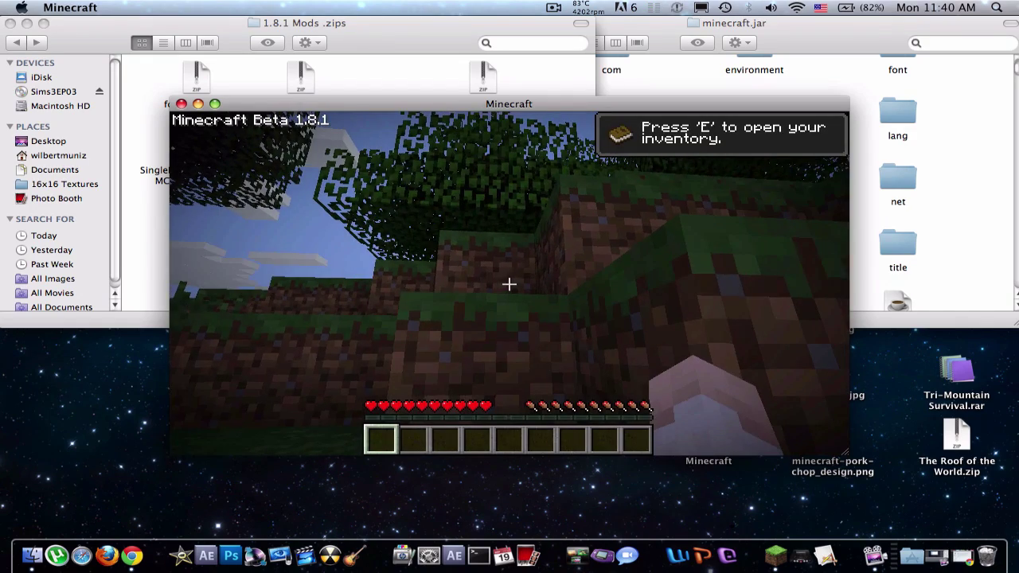
pyautogui.moveTo(510, 284)
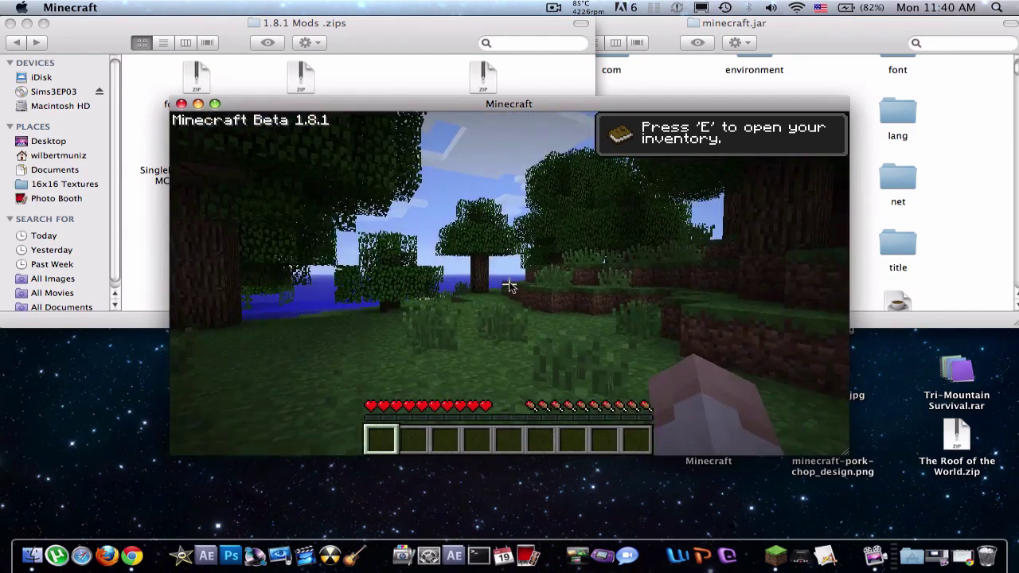
# Pause the game, view About This Mac from the Apple menu, then close it
pyautogui.press('Escape')
pyautogui.click(18, 9)
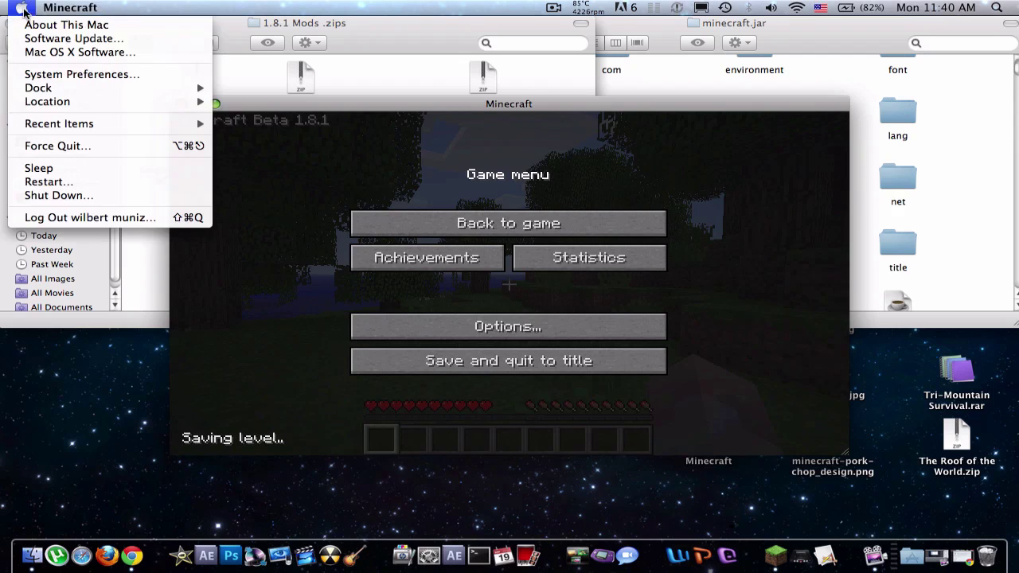
pyautogui.click(66, 25)
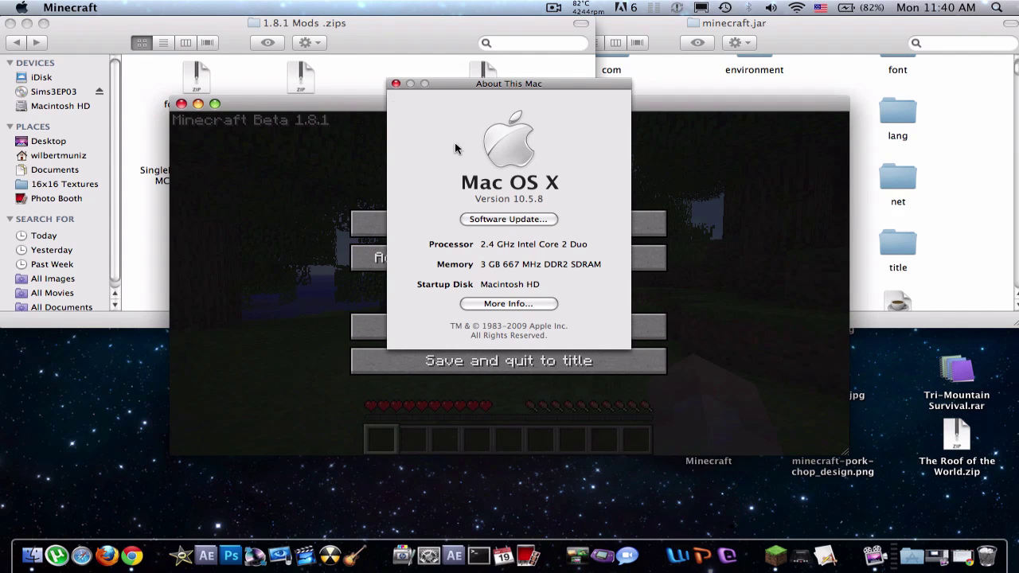
pyautogui.click(396, 83)
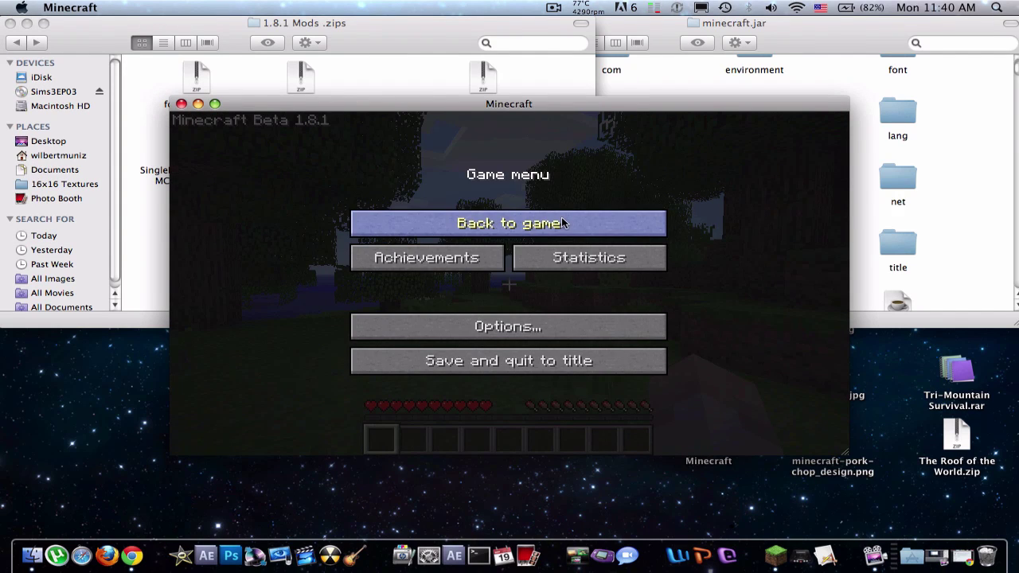
# Quit Minecraft, close the mods and minecraft.jar windows, and show the Minecraft app's package contents
pyautogui.click(181, 104)
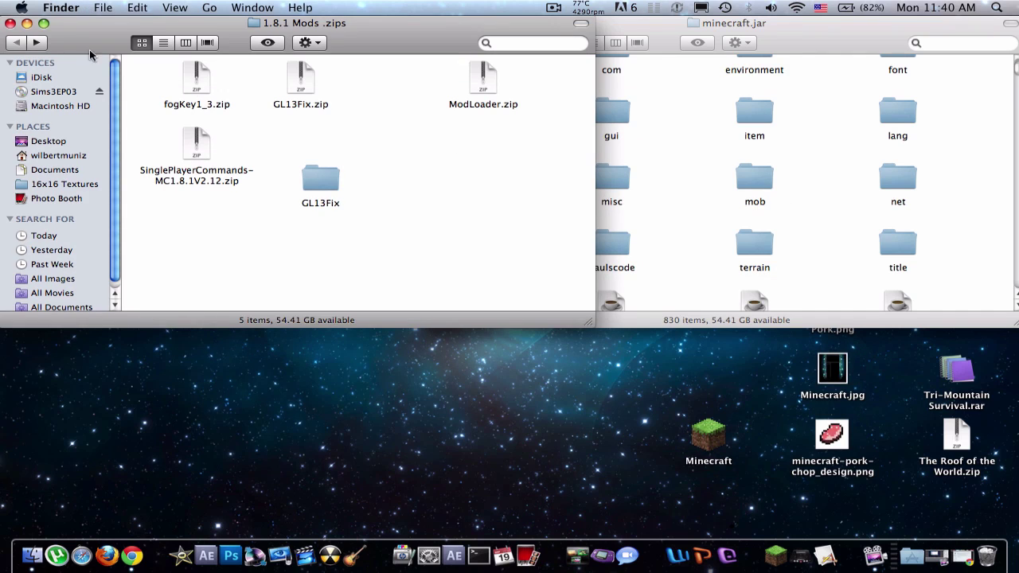
pyautogui.click(10, 23)
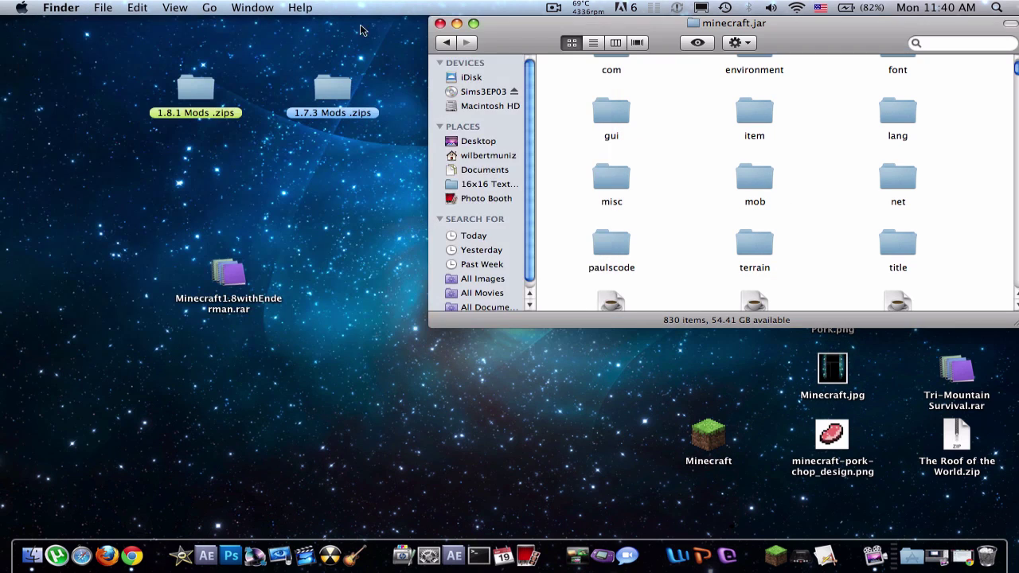
pyautogui.click(439, 24)
pyautogui.rightClick(722, 447)
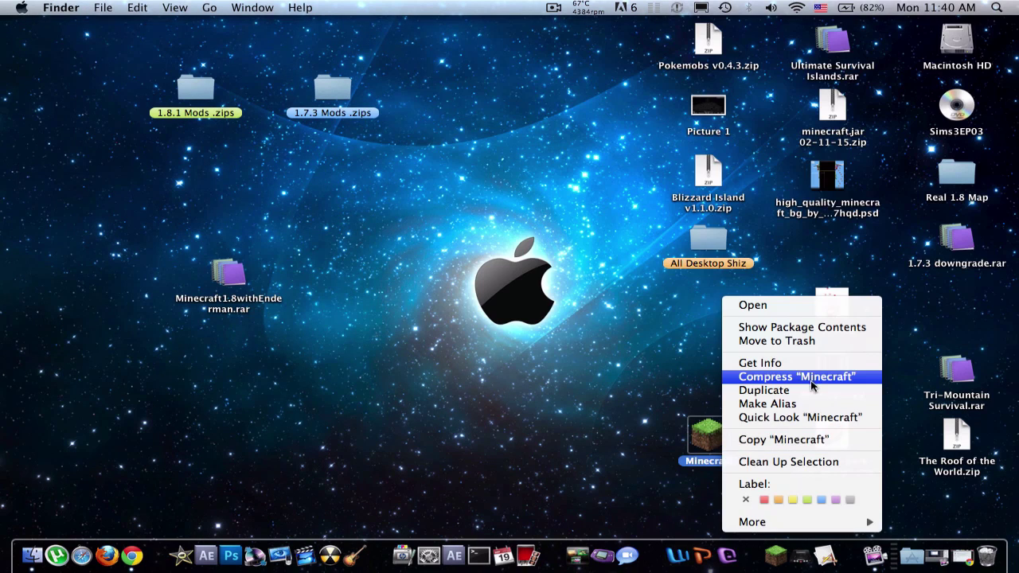
pyautogui.click(785, 328)
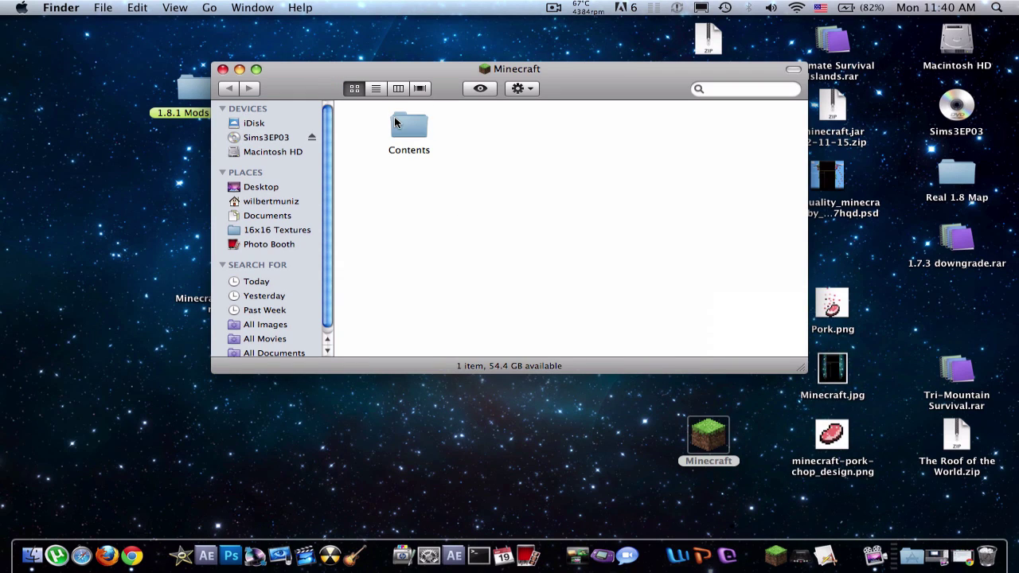
# Open Contents/Info.plist in TextEdit and scroll to the JVMVersion entry
pyautogui.doubleClick(398, 120)
pyautogui.click(400, 118)
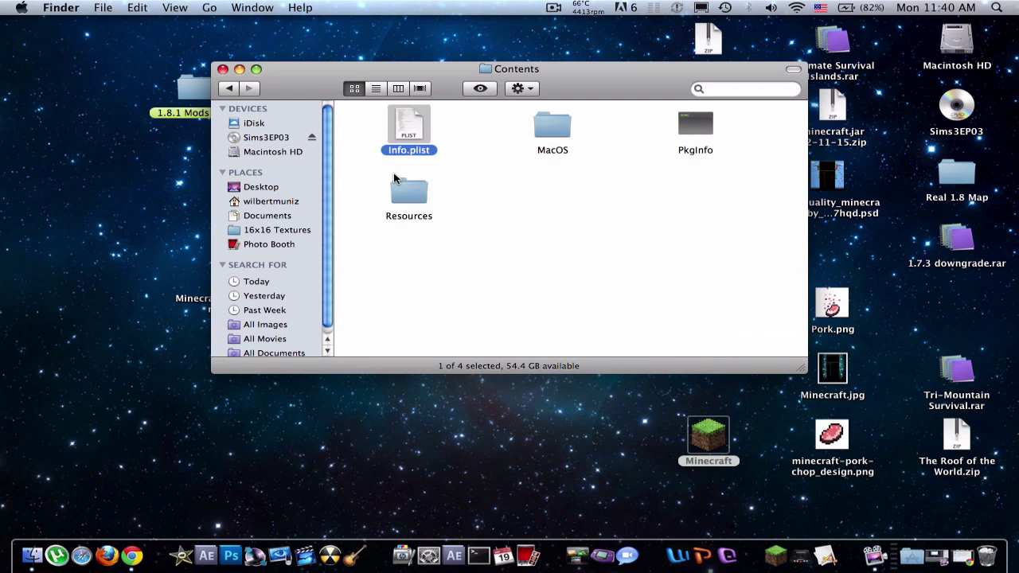
pyautogui.doubleClick(408, 142)
pyautogui.scroll(-10, 153, 316)
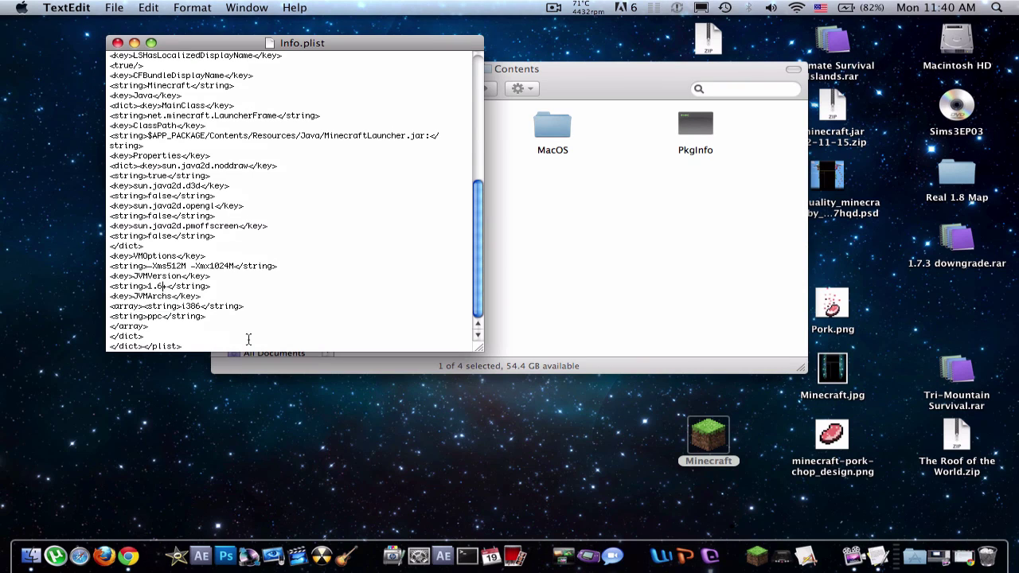
# Change JVMVersion to 1.5+ and back to 1.6+, then close Info.plist without saving
pyautogui.click(164, 285)
pyautogui.press('BackSpace')
pyautogui.write('5')
pyautogui.press('BackSpace')
pyautogui.write('6')
pyautogui.click(118, 44)
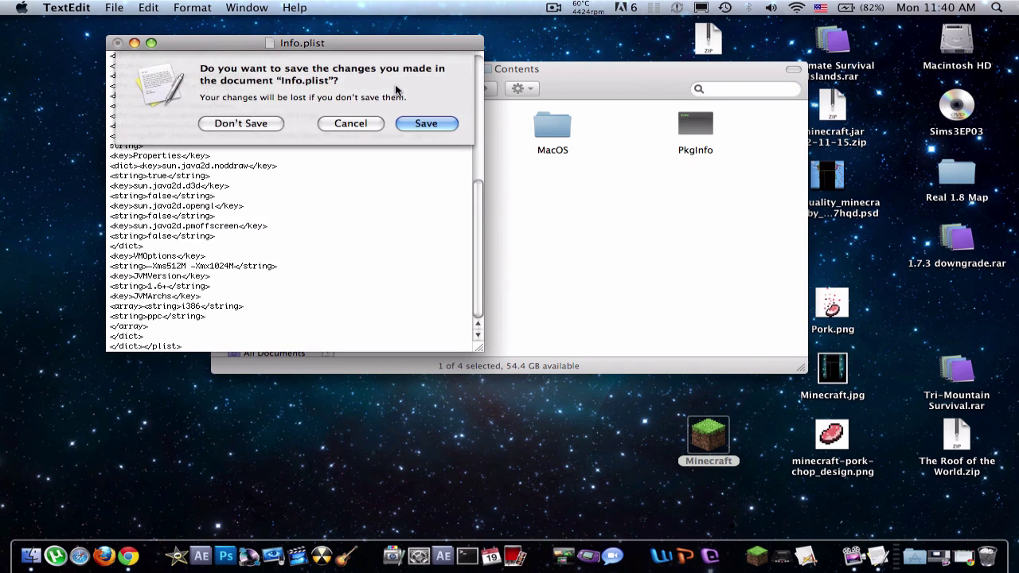
pyautogui.click(239, 124)
# Open the package's Contents/MacOS folder and move JavaApplicationStub to the upper-left
pyautogui.click(568, 231)
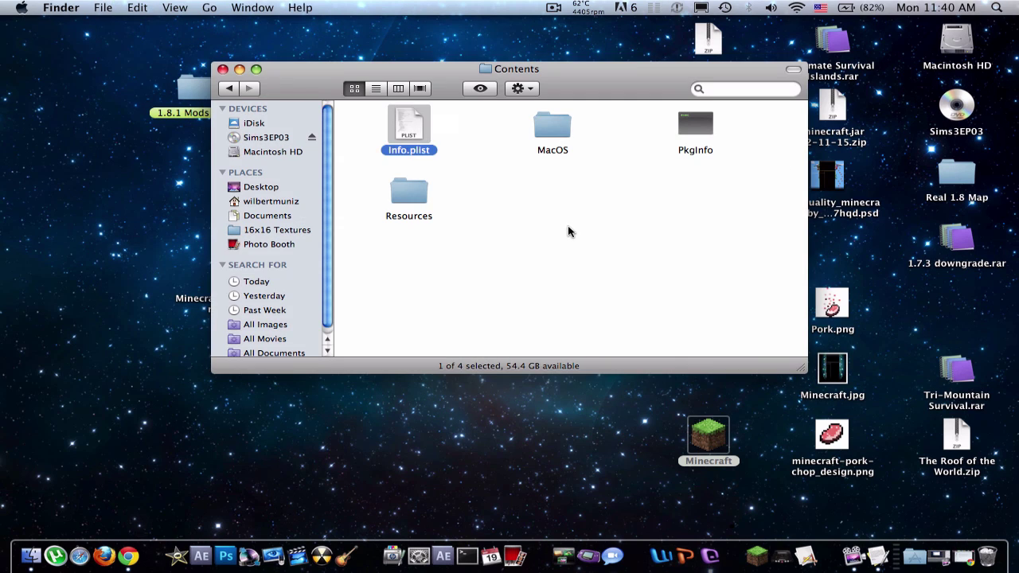
pyautogui.click(551, 132)
pyautogui.doubleClick(551, 131)
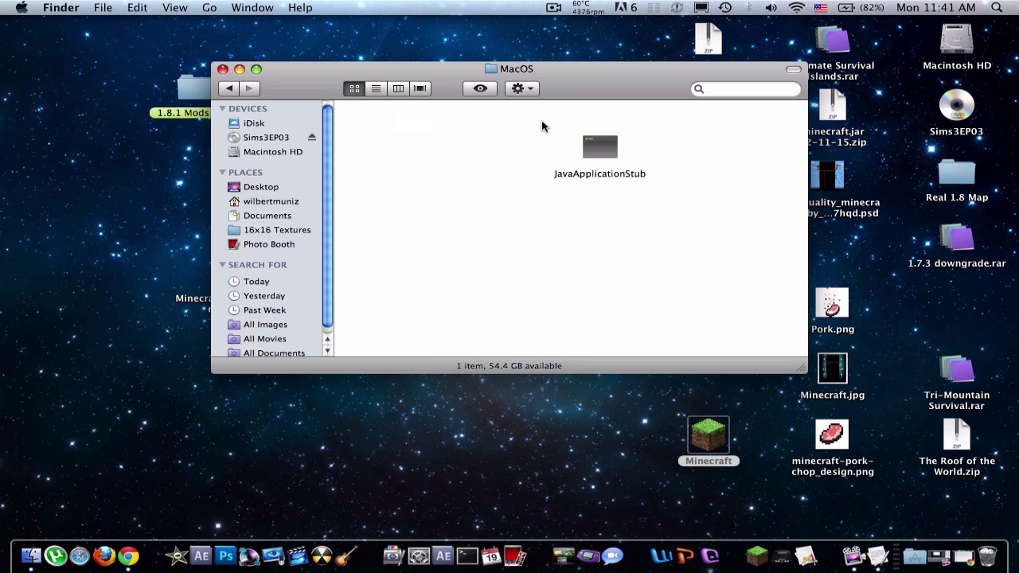
pyautogui.click(642, 164)
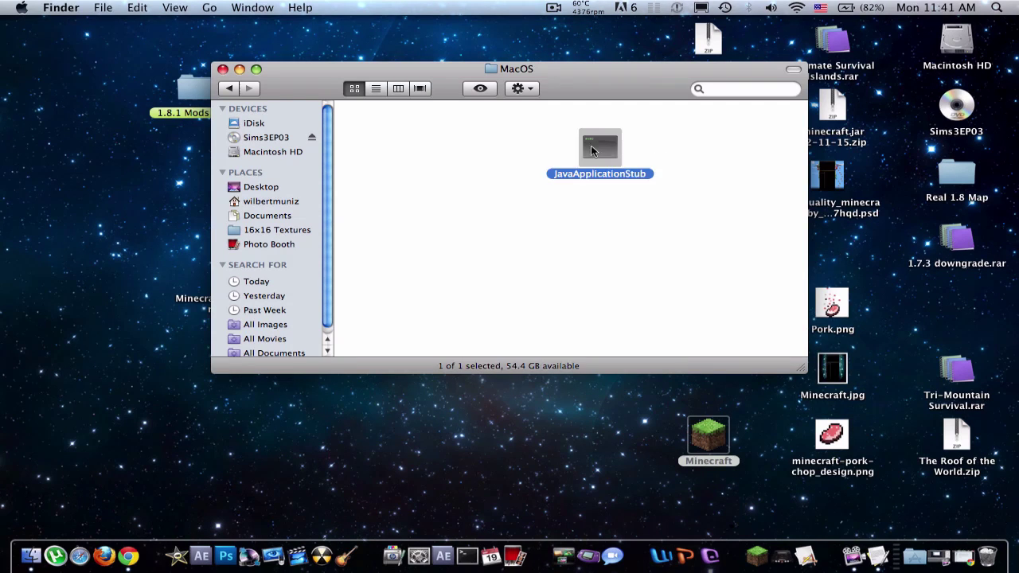
pyautogui.moveTo(605, 155); pyautogui.dragTo(421, 137)
pyautogui.click(511, 237)
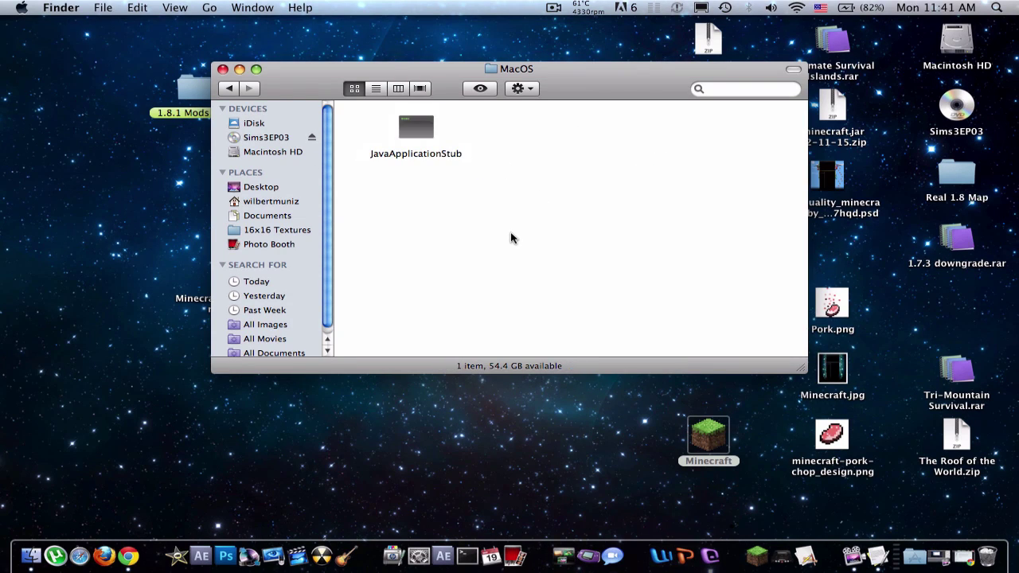
# Go to the folder /System/Library/Frameworks/JavaVM.framework/Versions/A/MacOS and move that window aside
pyautogui.press('super+shift+g')
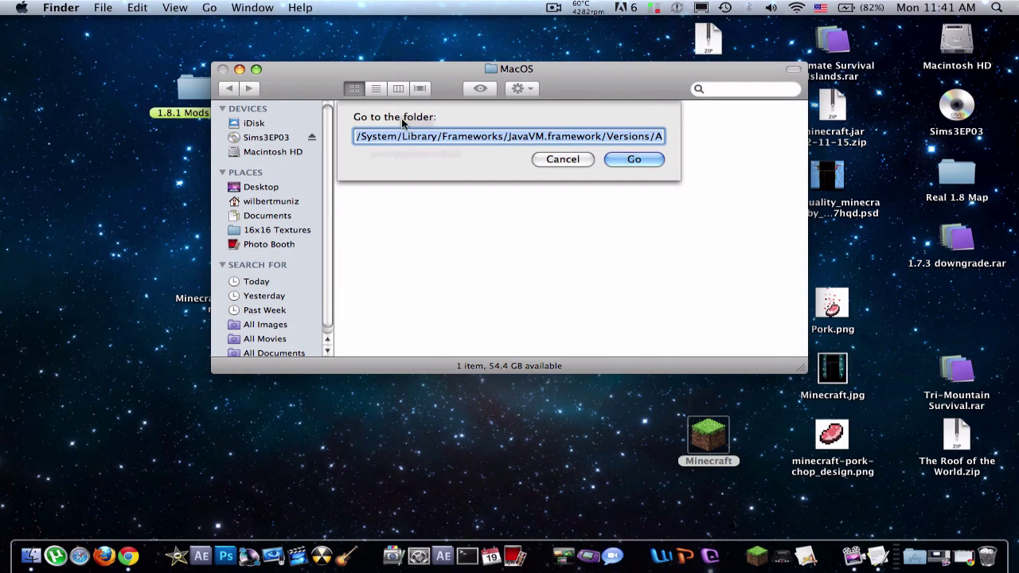
pyautogui.click(622, 159)
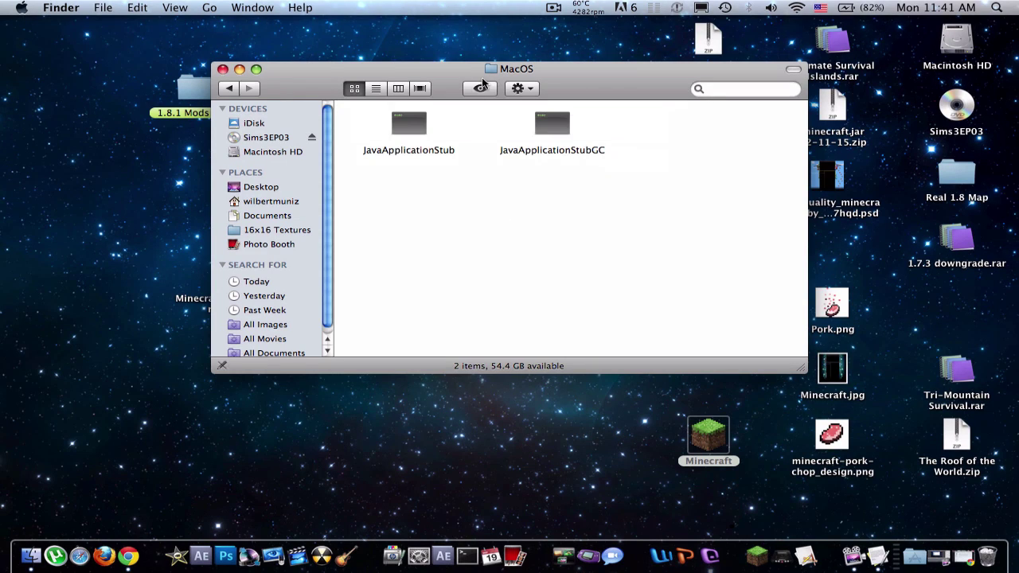
pyautogui.moveTo(458, 78); pyautogui.dragTo(271, 35)
# Reopen the Minecraft app's Contents/MacOS folder in a second window on the right
pyautogui.rightClick(731, 444)
pyautogui.rightClick(720, 439)
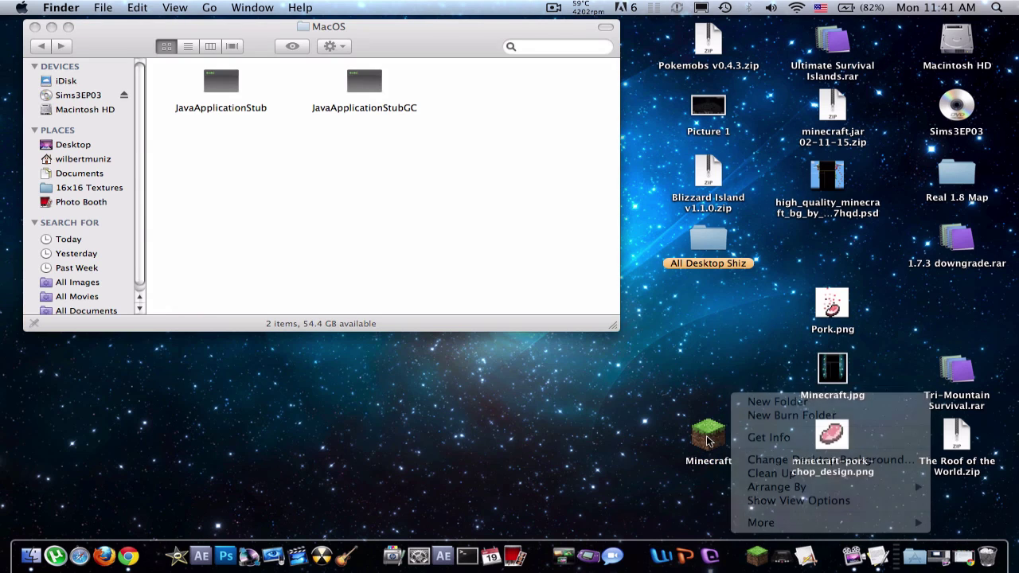
pyautogui.click(689, 316)
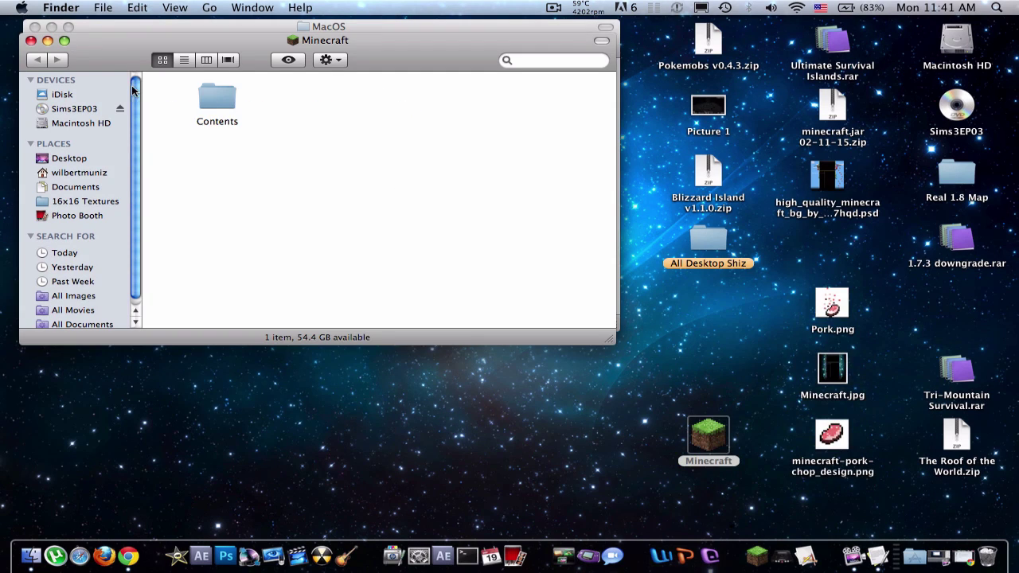
pyautogui.doubleClick(218, 93)
pyautogui.doubleClick(360, 97)
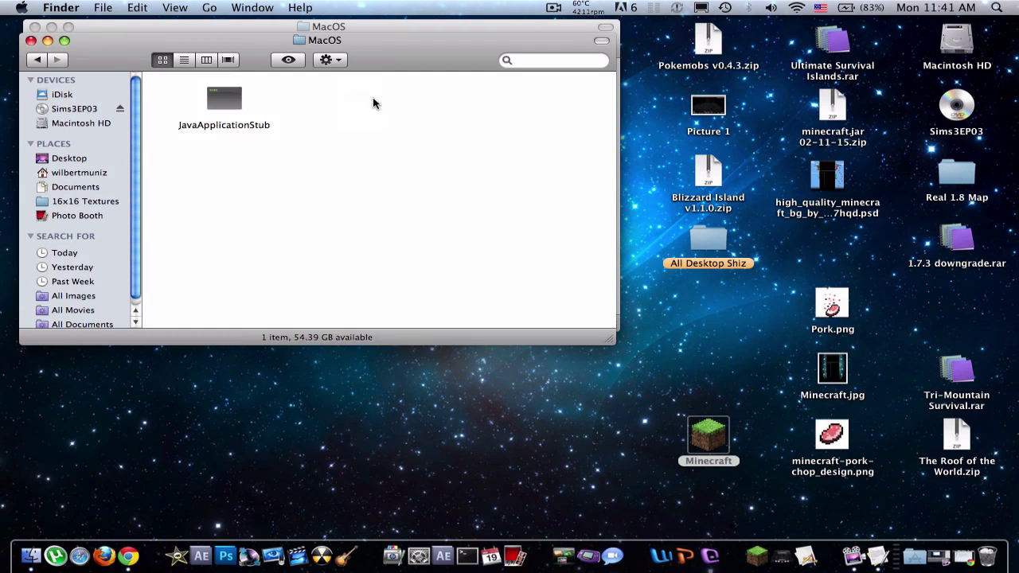
pyautogui.moveTo(386, 48); pyautogui.dragTo(804, 66)
# Copy the system JavaApplicationStub into the package's MacOS folder, replacing the existing one
pyautogui.click(227, 148)
pyautogui.click(220, 84)
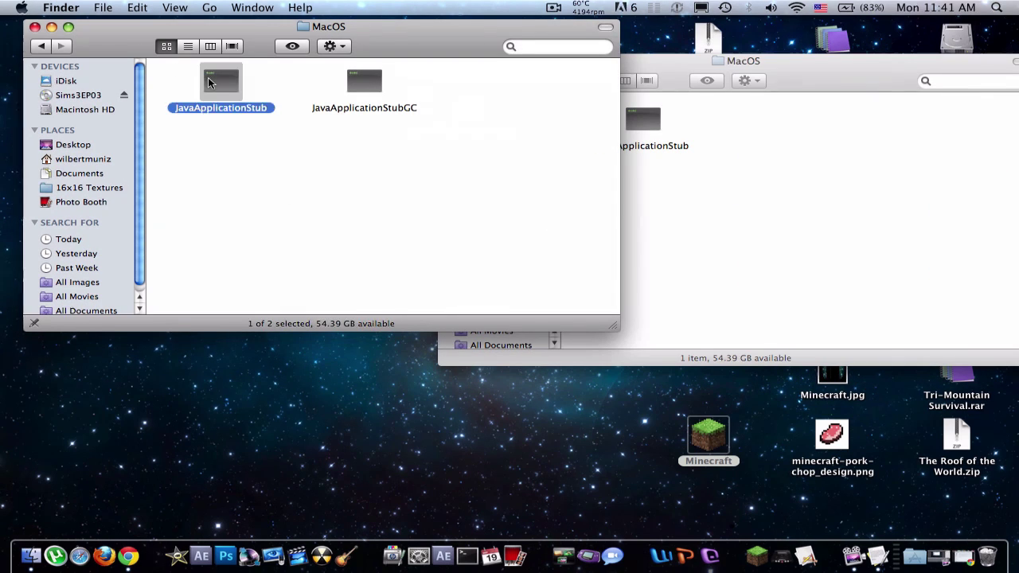
pyautogui.moveTo(220, 83); pyautogui.dragTo(774, 189)
pyautogui.click(796, 81)
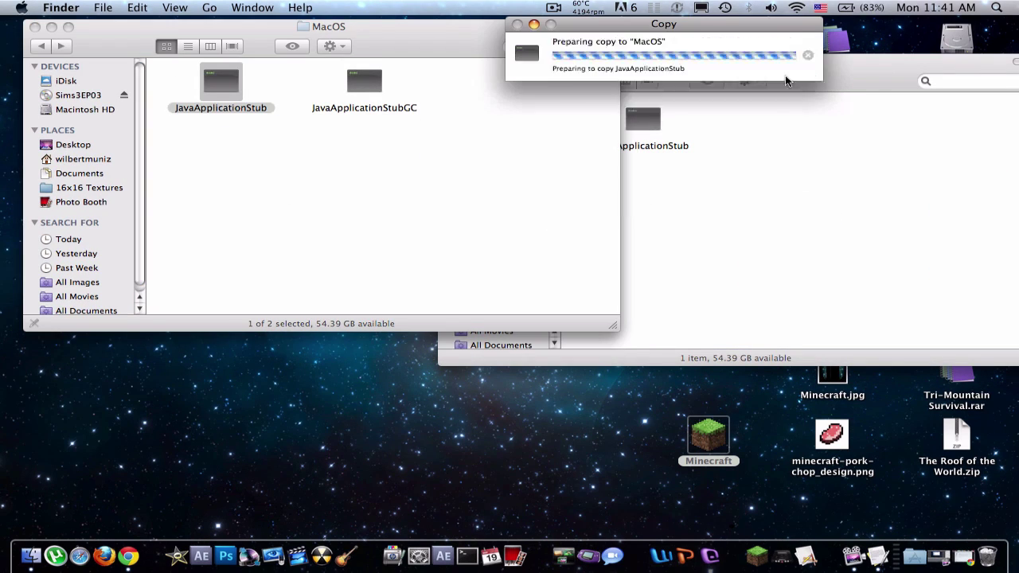
pyautogui.moveTo(523, 63); pyautogui.dragTo(335, 46)
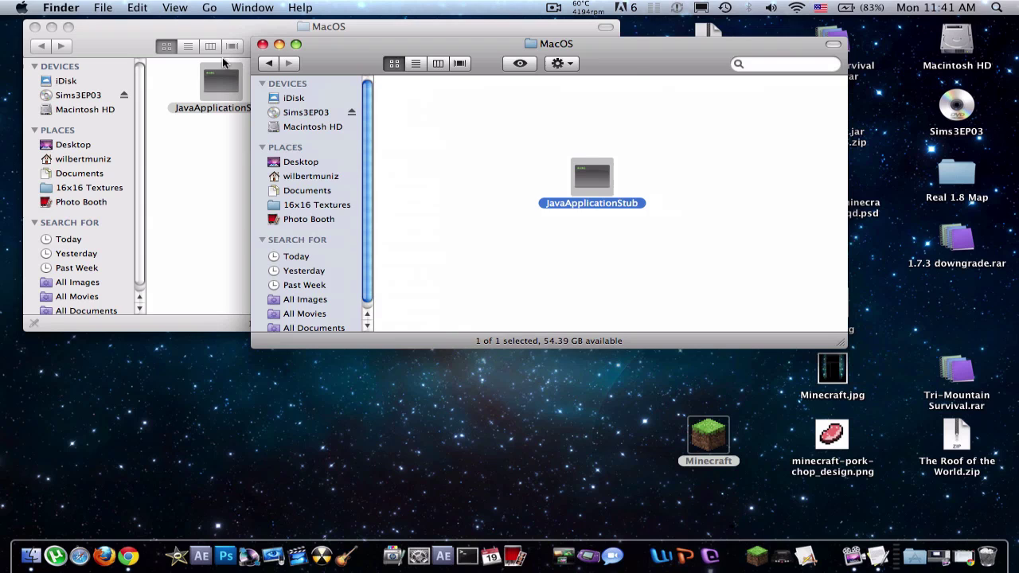
pyautogui.click(269, 64)
pyautogui.click(269, 65)
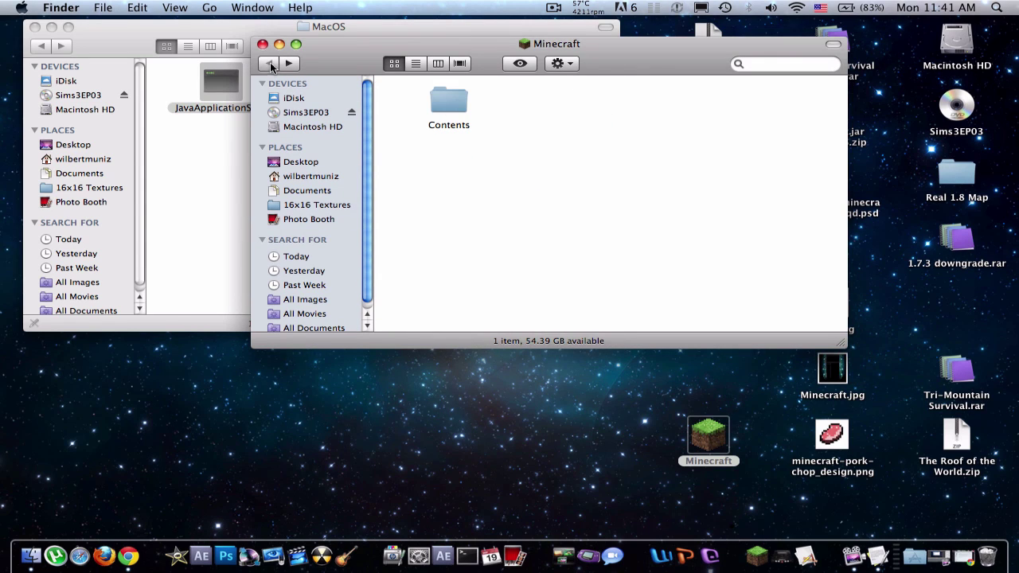
# Close the Minecraft package window, minimize the JavaVM MacOS window, and open ScreenFlow's controls
pyautogui.click(263, 44)
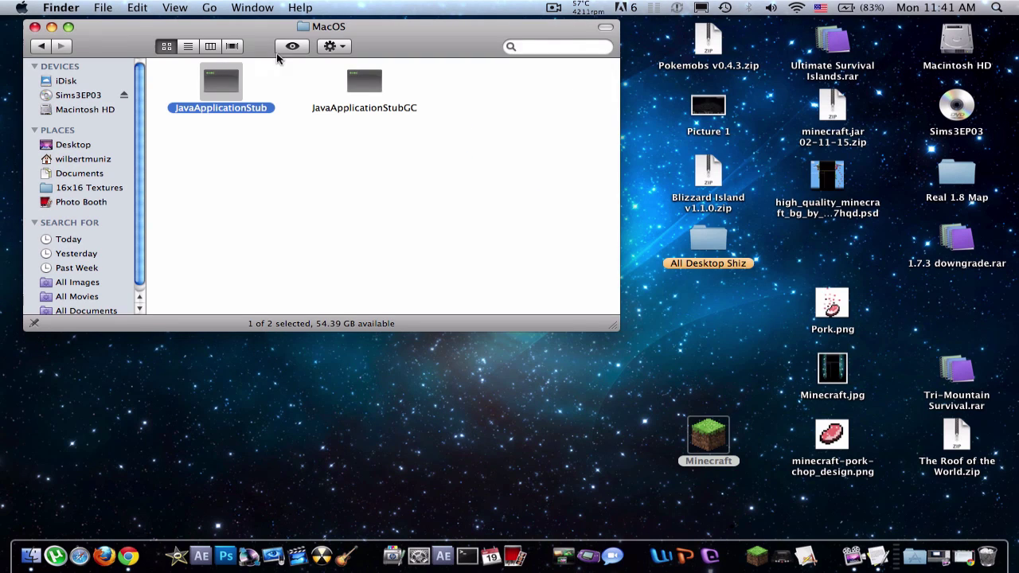
pyautogui.click(51, 27)
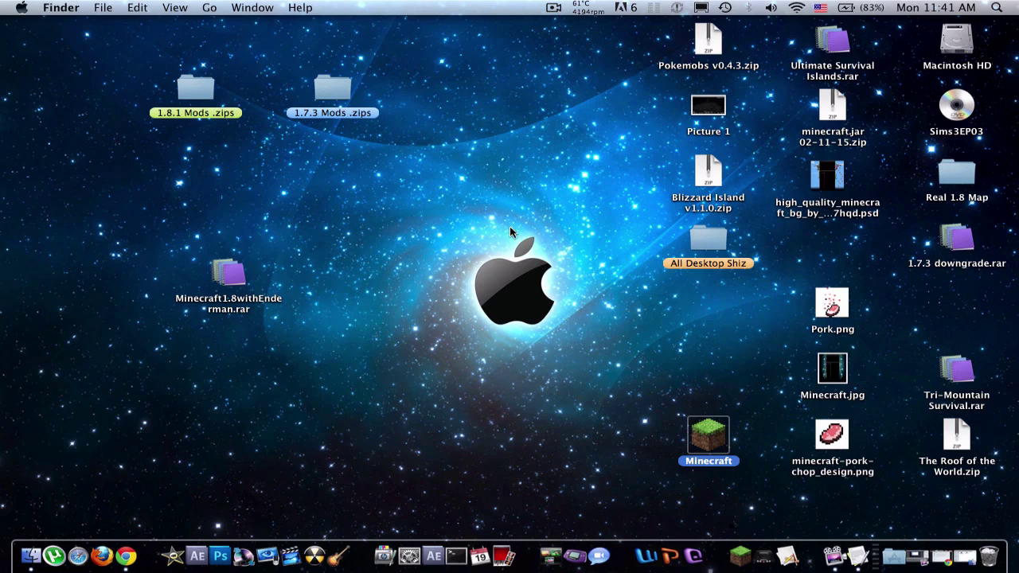
pyautogui.click(553, 7)
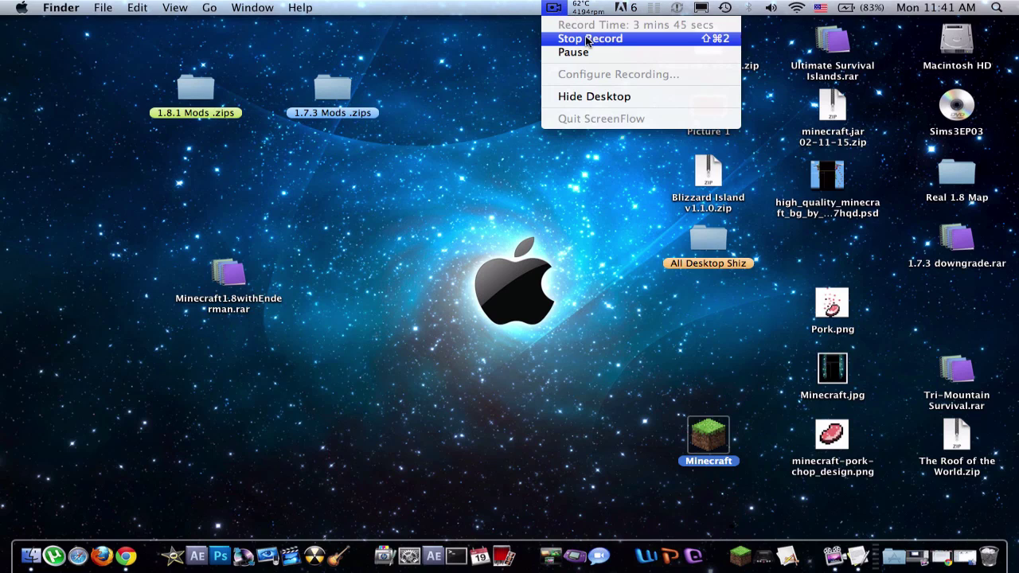